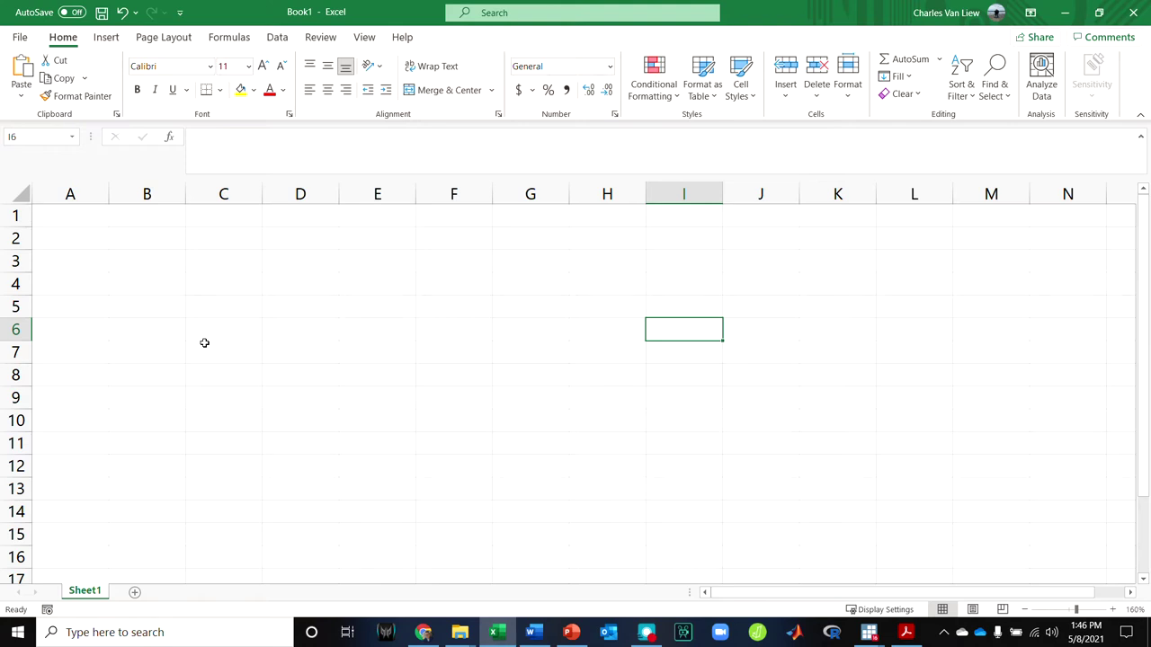
# - Enter the row labels 'Factor A' in A1 and 'Factor B' in A2
pyautogui.click(70, 219)
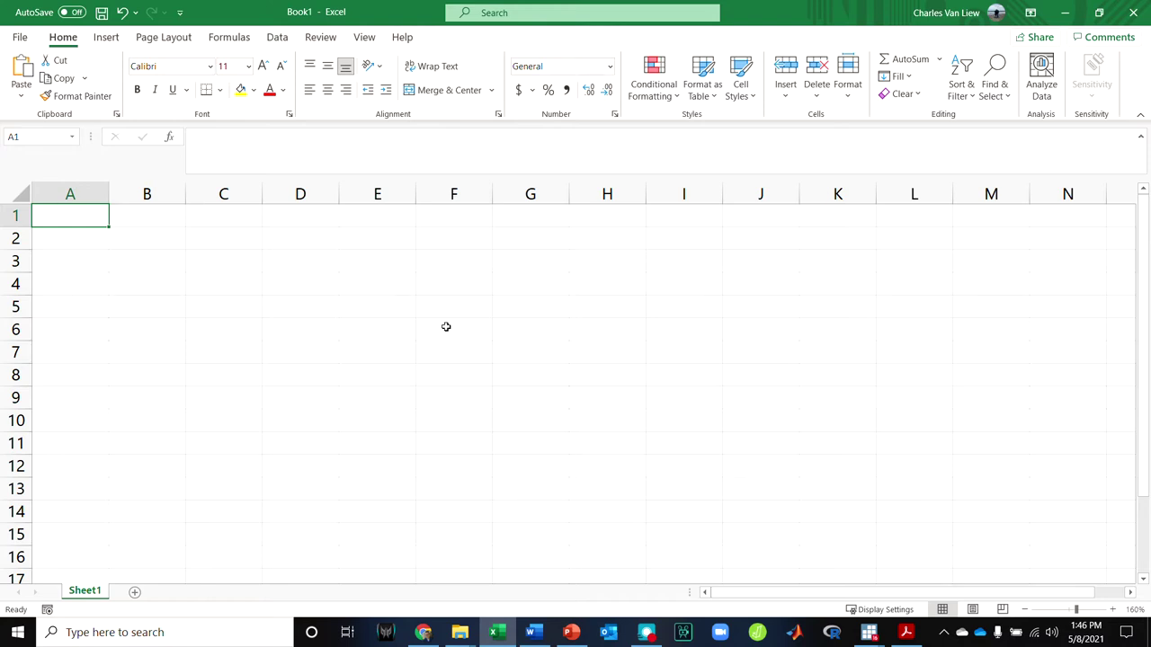
pyautogui.write('FACT')
pyautogui.press('BackSpace')
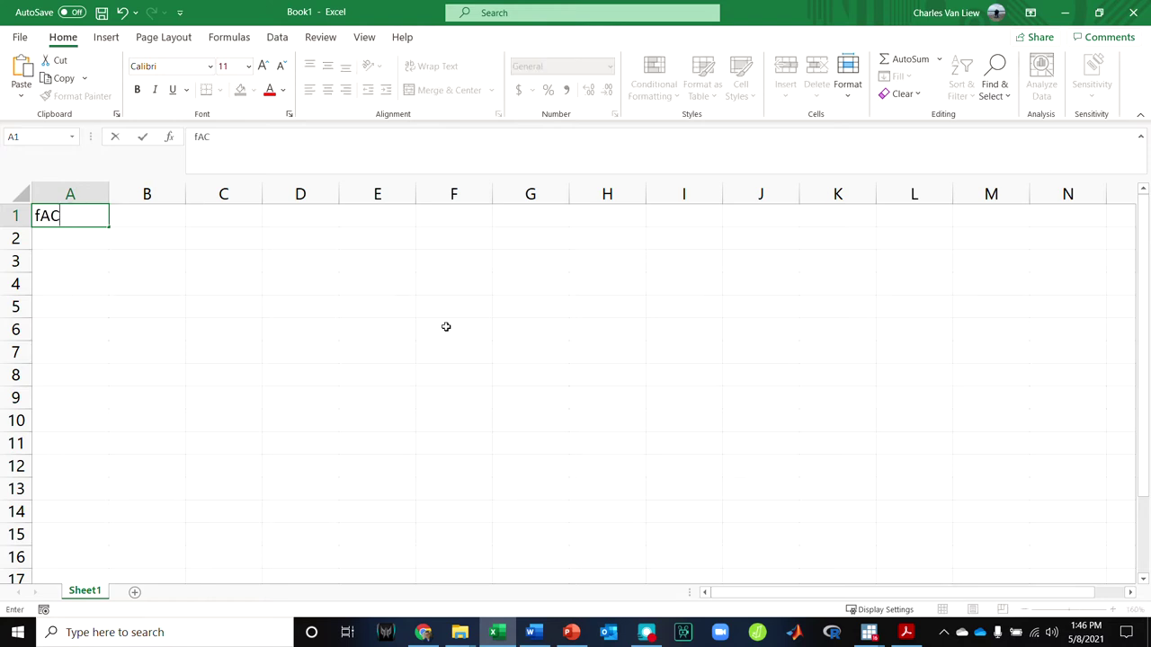
pyautogui.press('BackSpace')
pyautogui.press('BackSpace')
pyautogui.write('actor A')
pyautogui.press('Return')
pyautogui.write('Factor B')
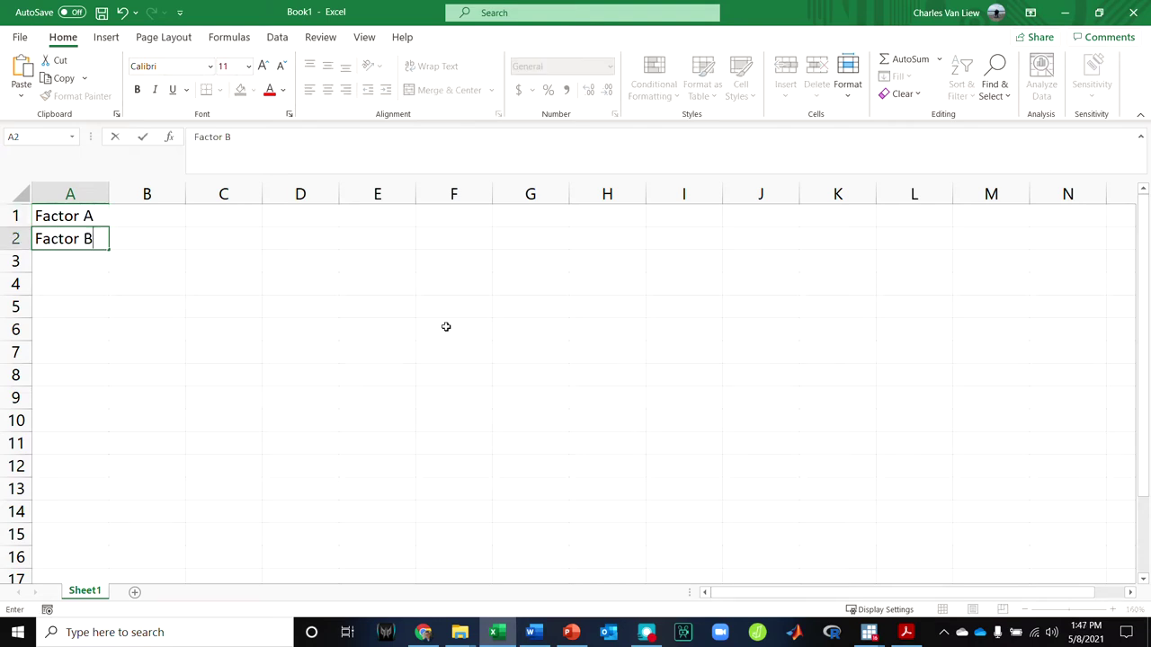
pyautogui.press('Return')
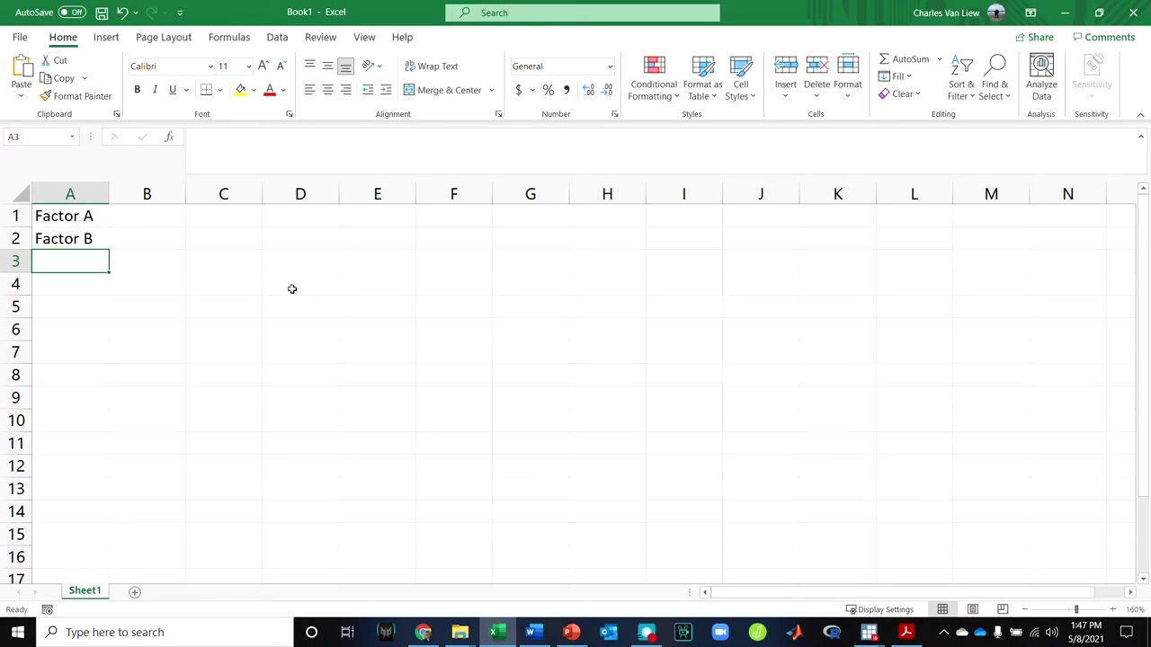
pyautogui.press('Right')
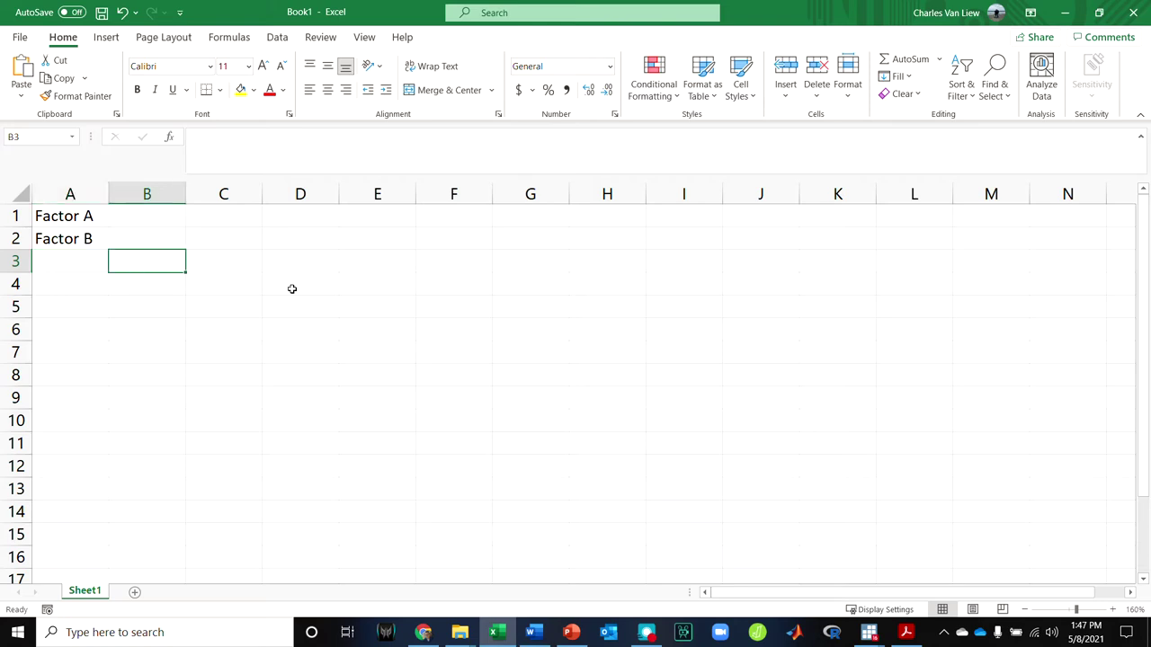
pyautogui.press('Up')
pyautogui.press('Up')
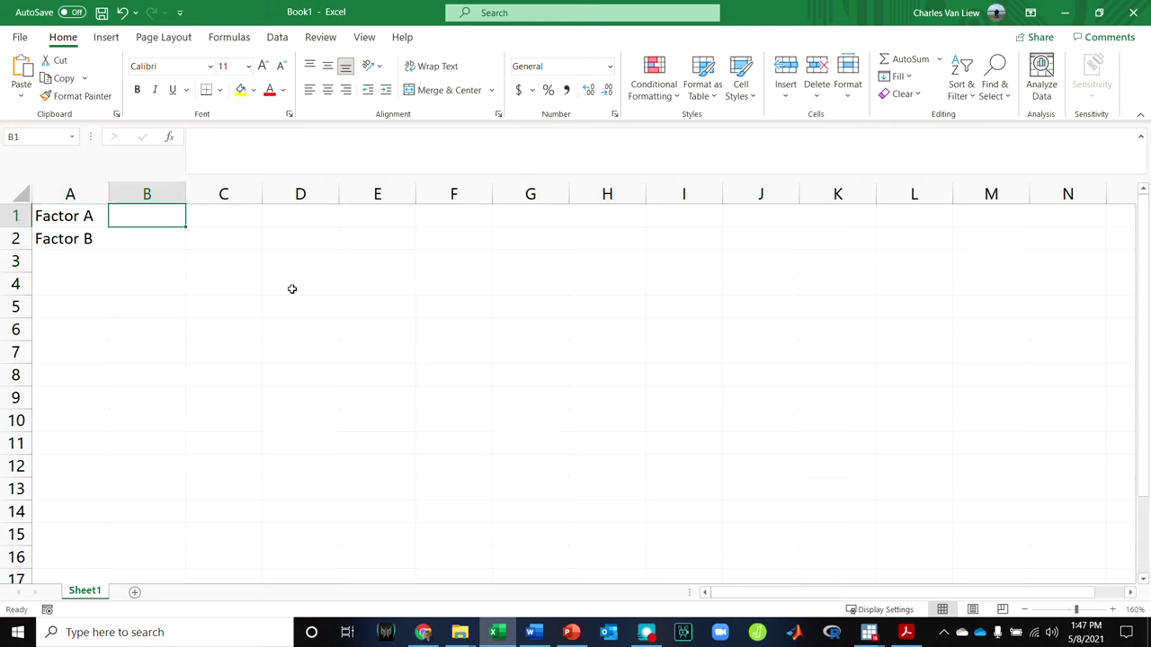
pyautogui.rightClick(13, 216)
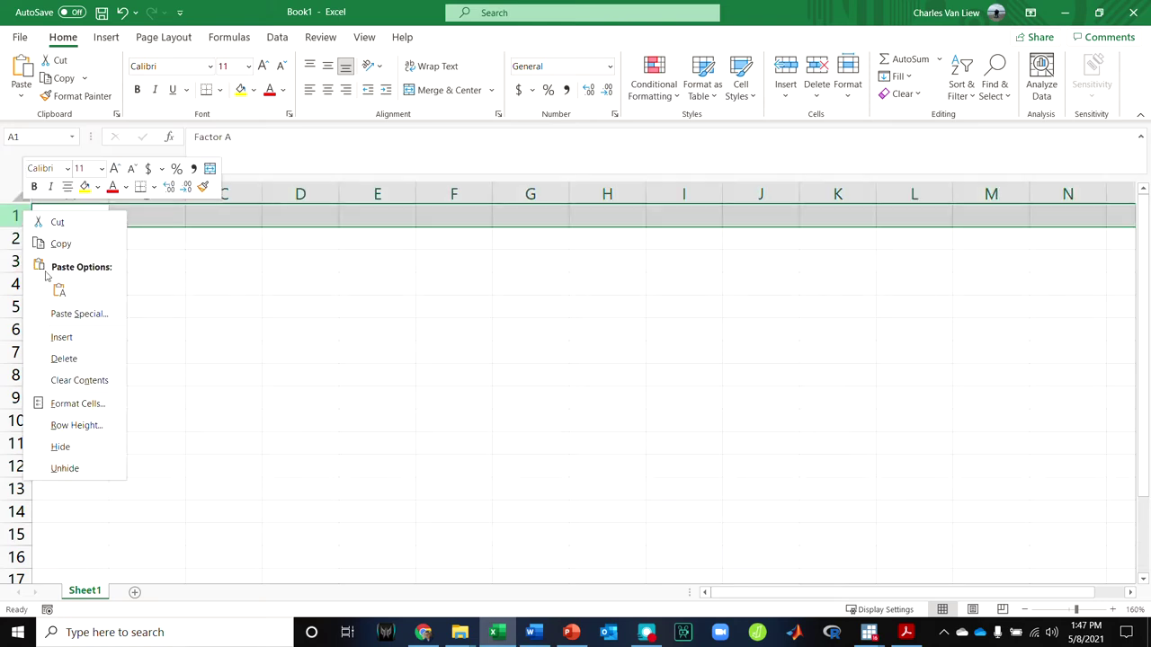
# - Insert a blank top row and add a Levels column reading Levels, 3, 4 in B1:B3
pyautogui.click(55, 336)
pyautogui.click(136, 213)
pyautogui.write('Levels')
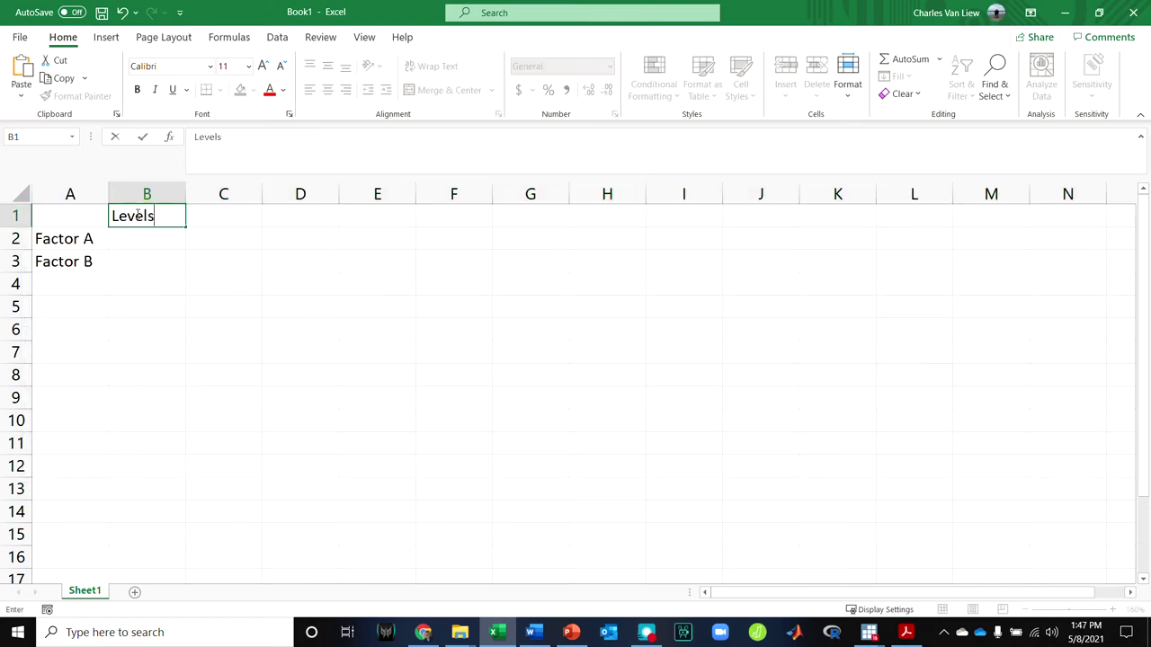
pyautogui.press('Return')
pyautogui.write('3')
pyautogui.press('Return')
pyautogui.write('4')
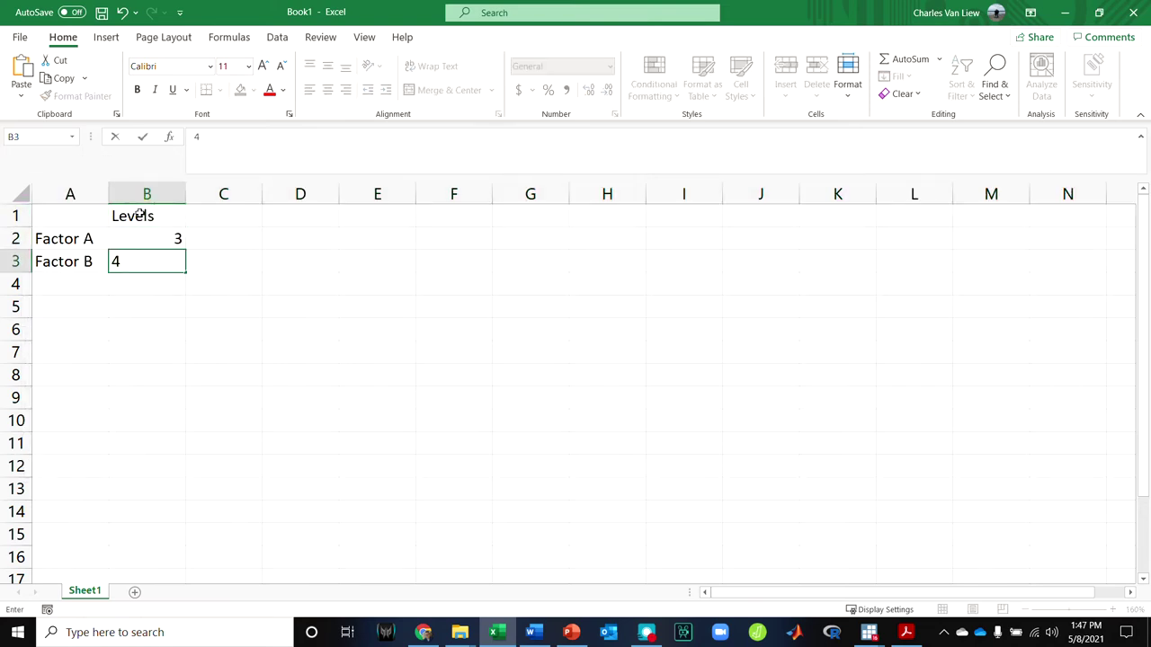
pyautogui.press('Return')
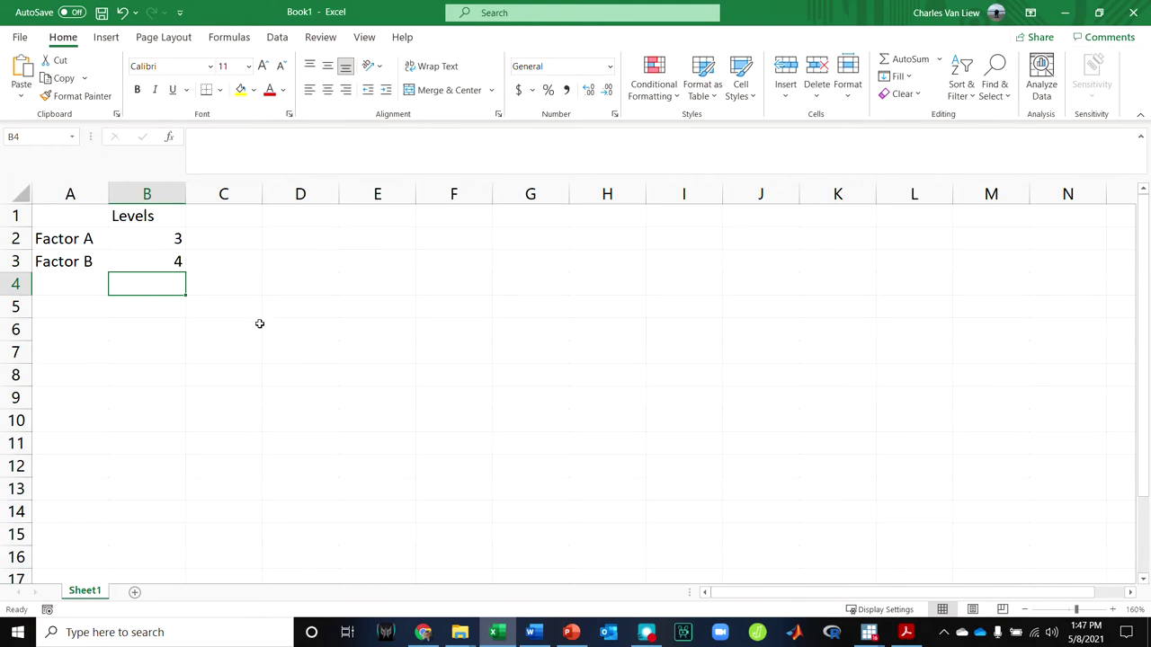
# - Add the note '8 participants per condition' in C1
pyautogui.click(237, 223)
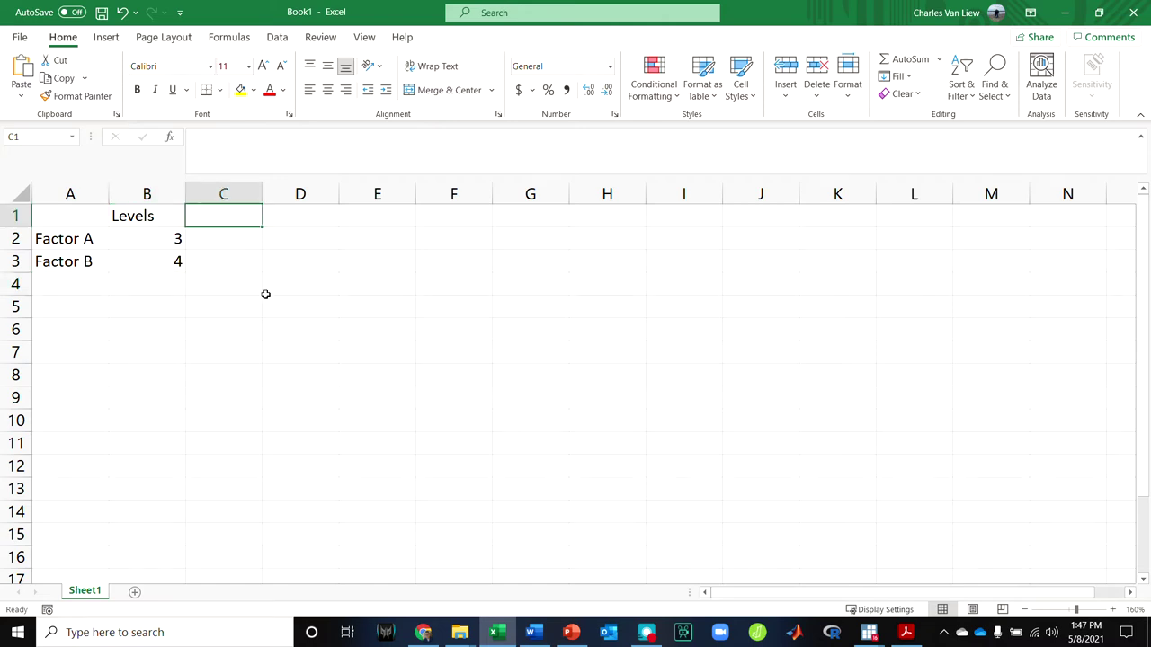
pyautogui.write('8 partic')
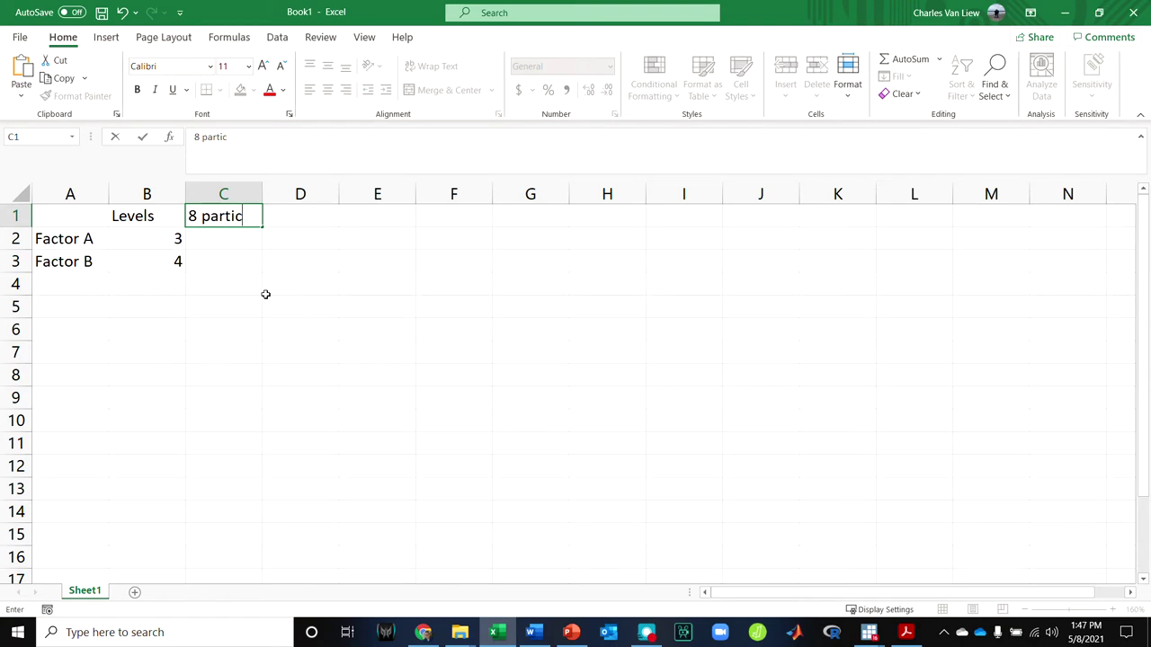
pyautogui.write('ipants per condition')
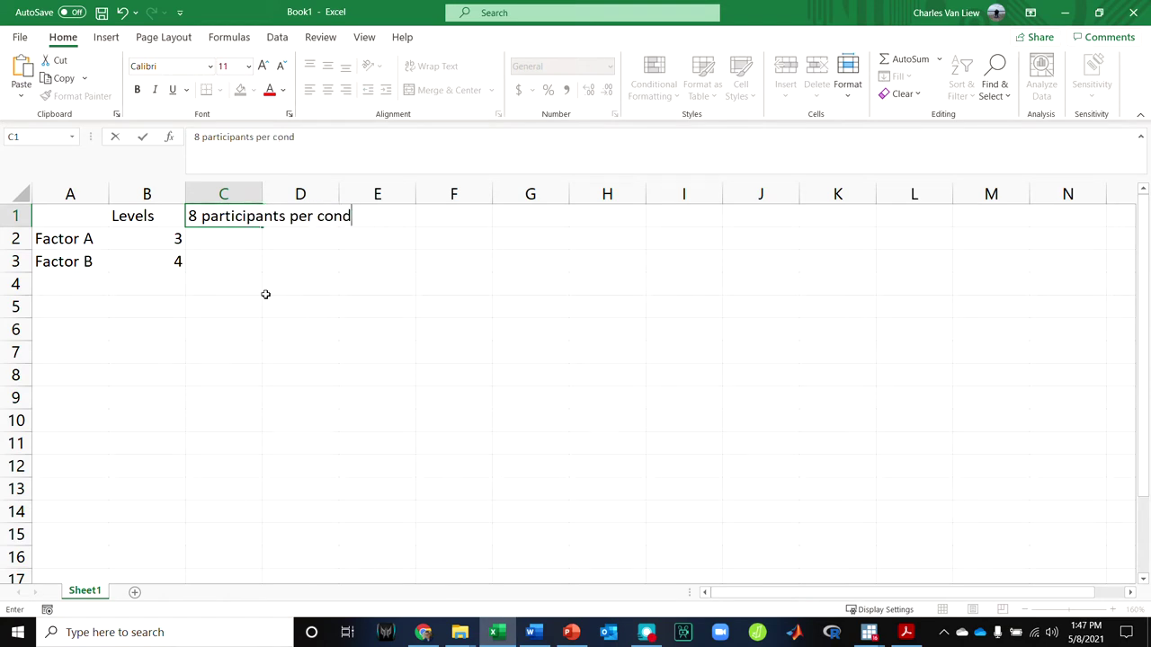
pyautogui.press('Return')
pyautogui.click(179, 359)
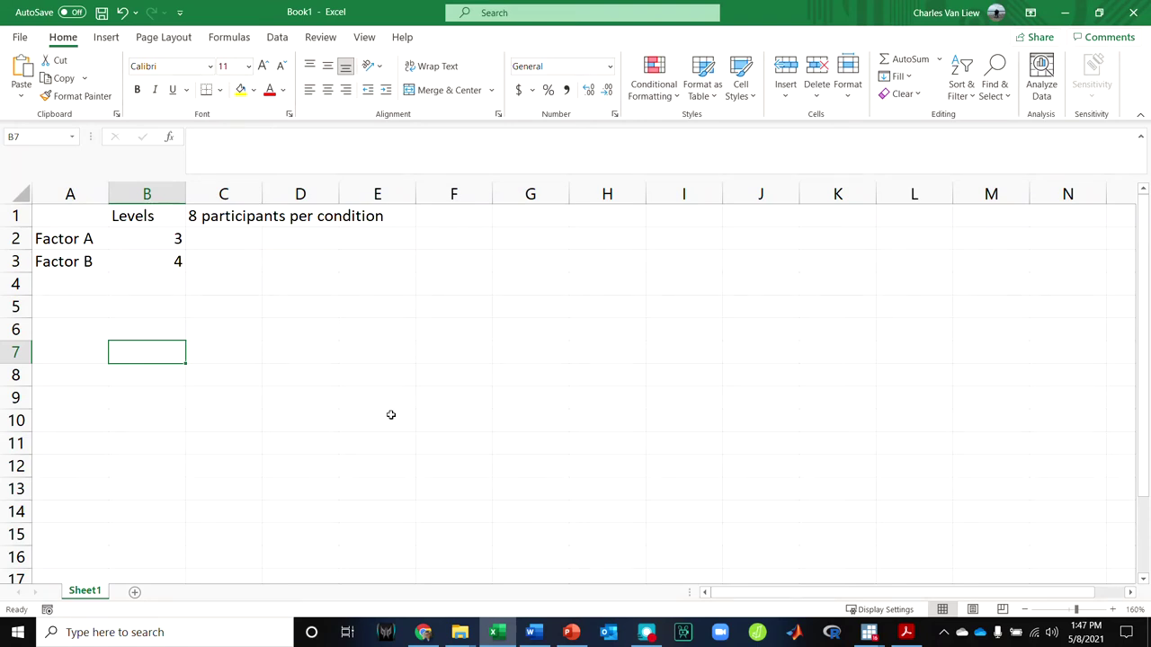
pyautogui.click(104, 309)
# - Label the design grid with 'Factor A->' in A5 and 'Factor B v' in A6
pyautogui.write('Factor')
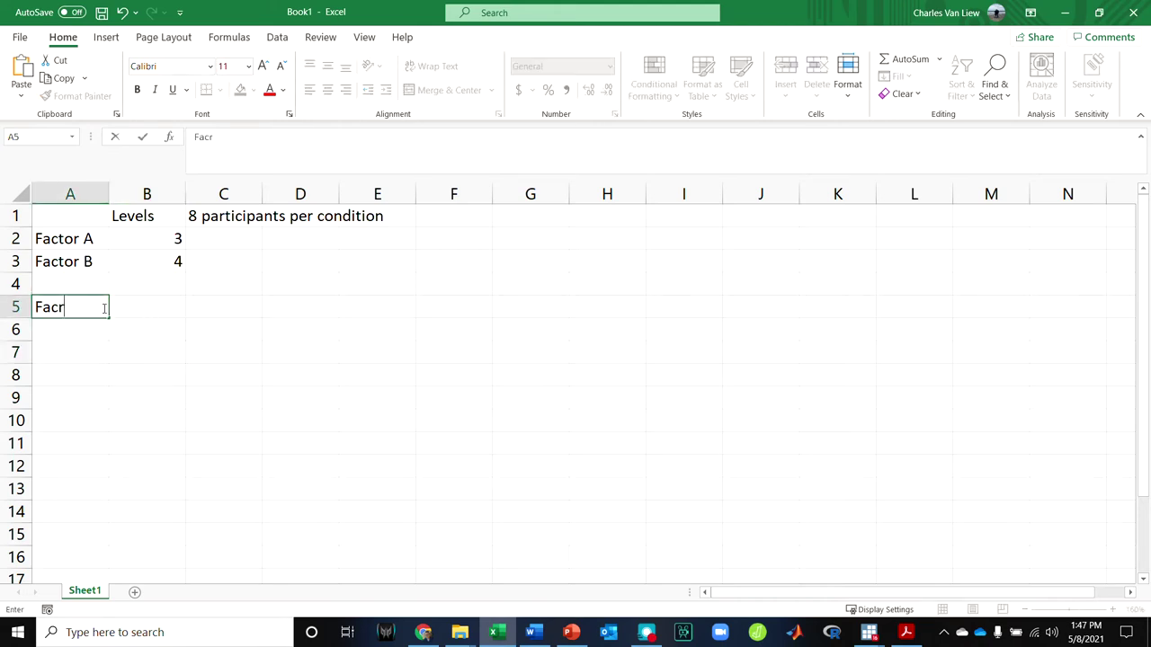
pyautogui.write(' A->')
pyautogui.press('Return')
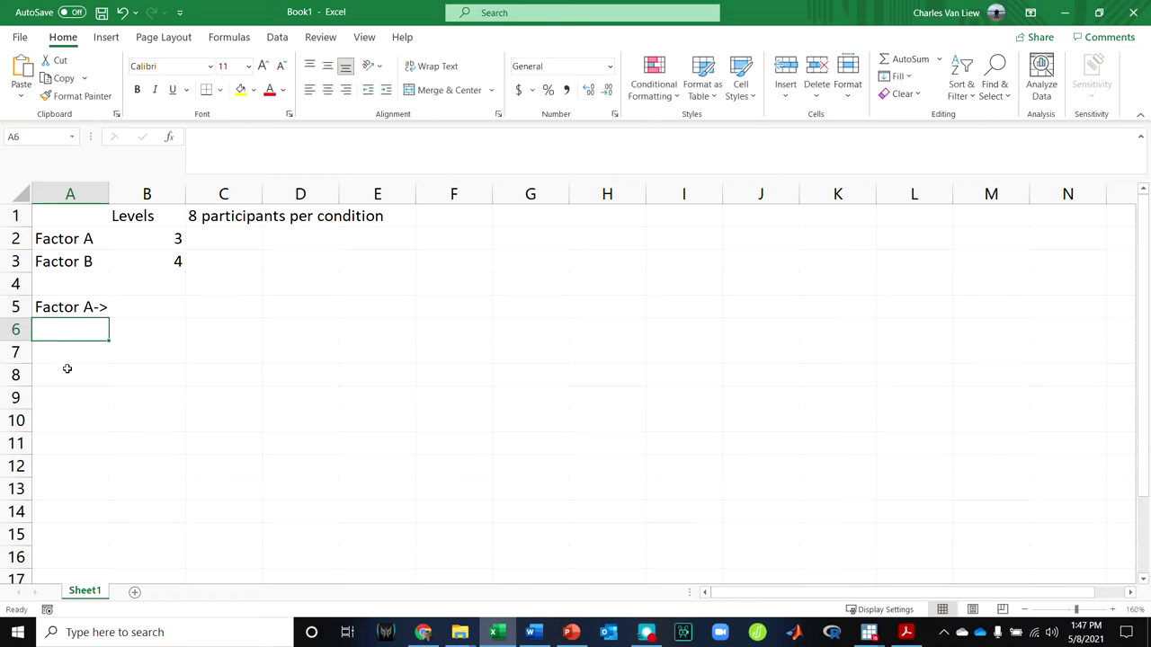
pyautogui.write('Factor B')
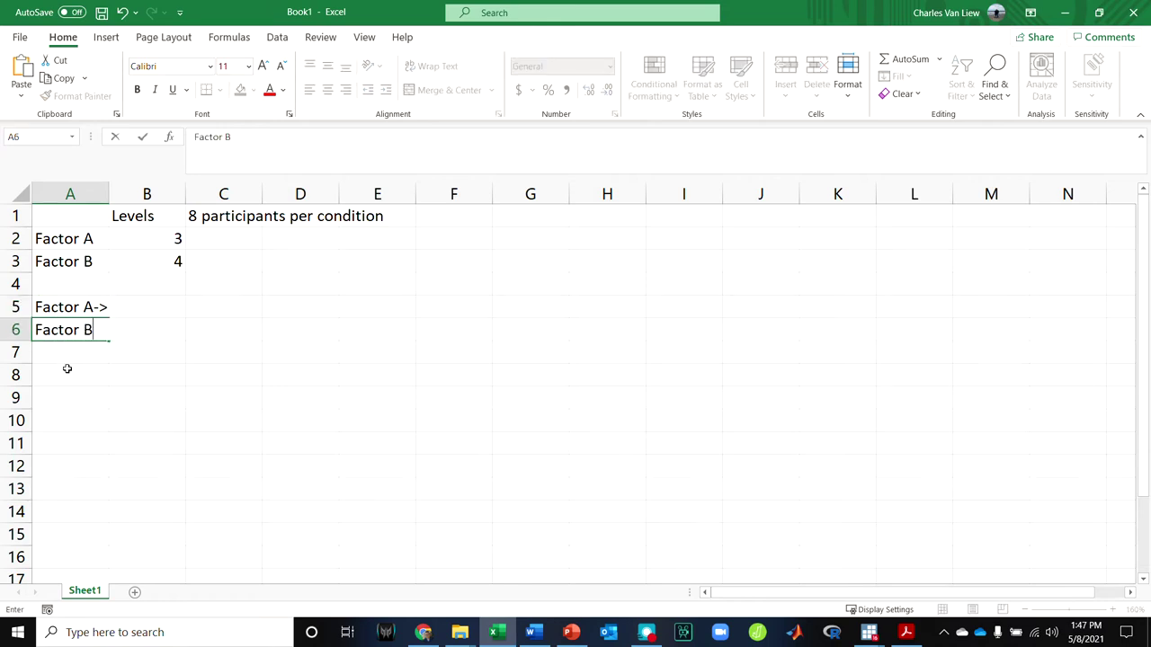
pyautogui.write(' v')
pyautogui.press('Return')
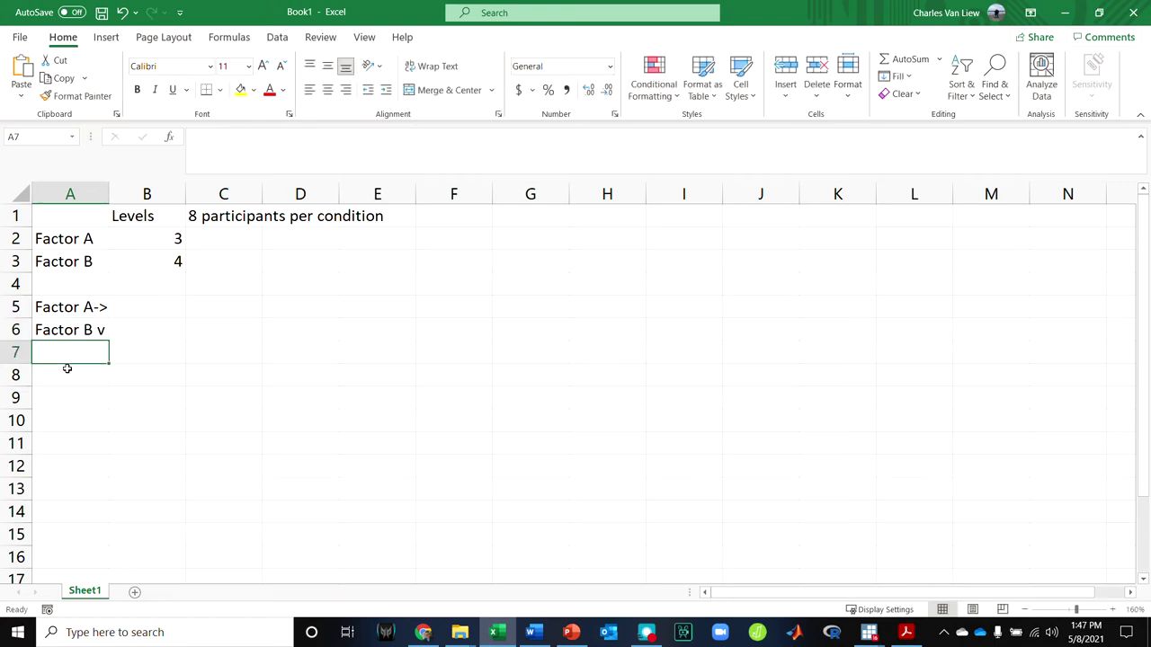
# - Enter Factor A levels 1, 2, 3 across B5:D5
pyautogui.click(137, 309)
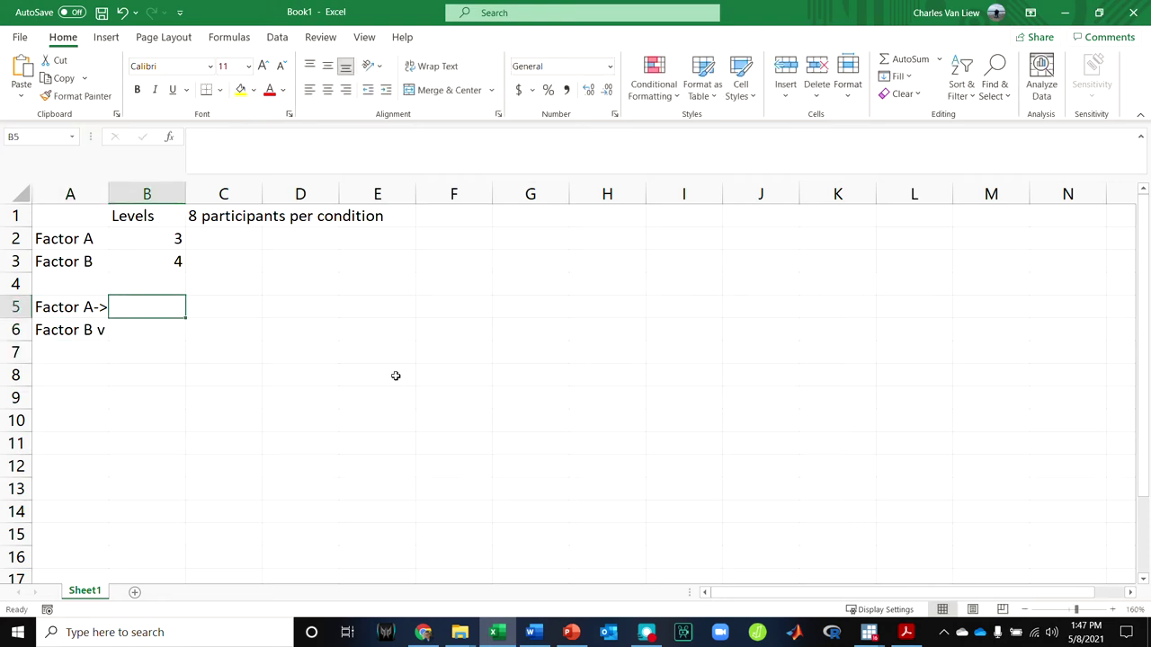
pyautogui.write('1')
pyautogui.press('Tab')
pyautogui.write('2')
pyautogui.press('Tab')
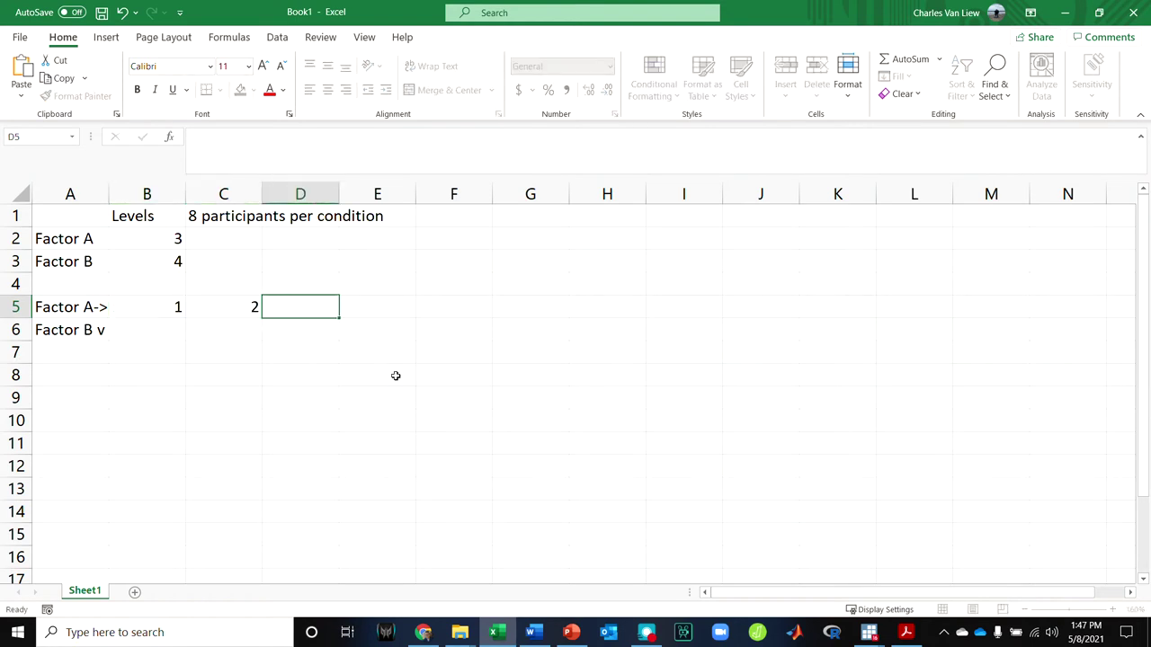
pyautogui.write('3')
pyautogui.press('Tab')
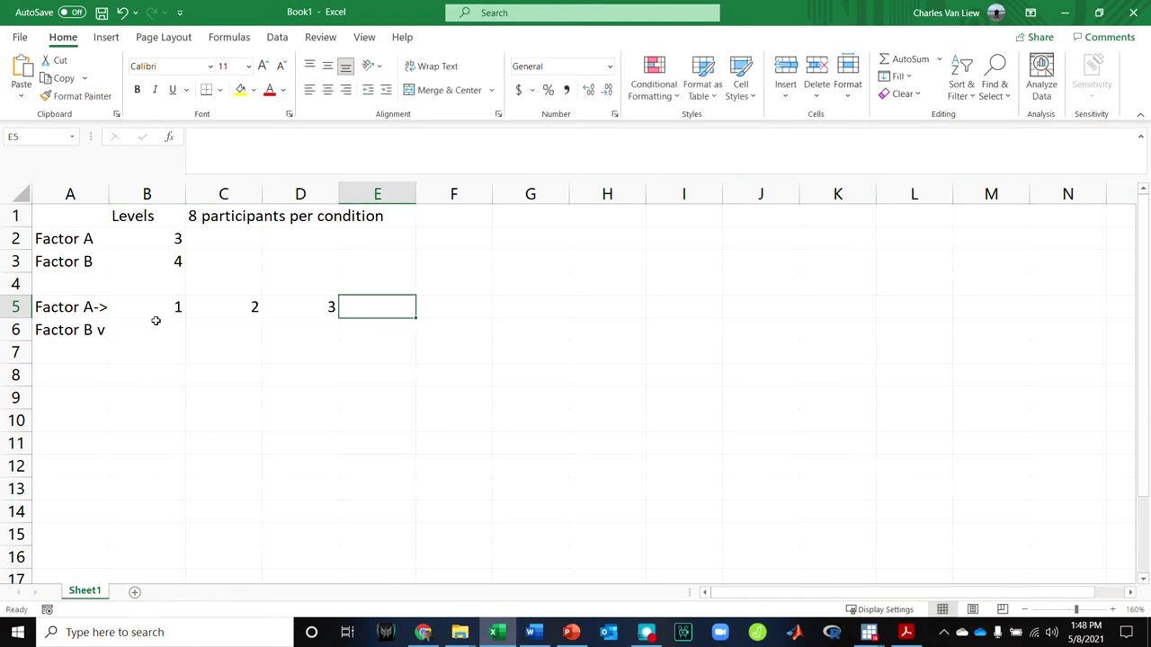
# - Enter Factor B levels 1, 2, 3, 4 down A7:A10
pyautogui.click(96, 350)
pyautogui.write('1')
pyautogui.press('Return')
pyautogui.write('2')
pyautogui.press('Return')
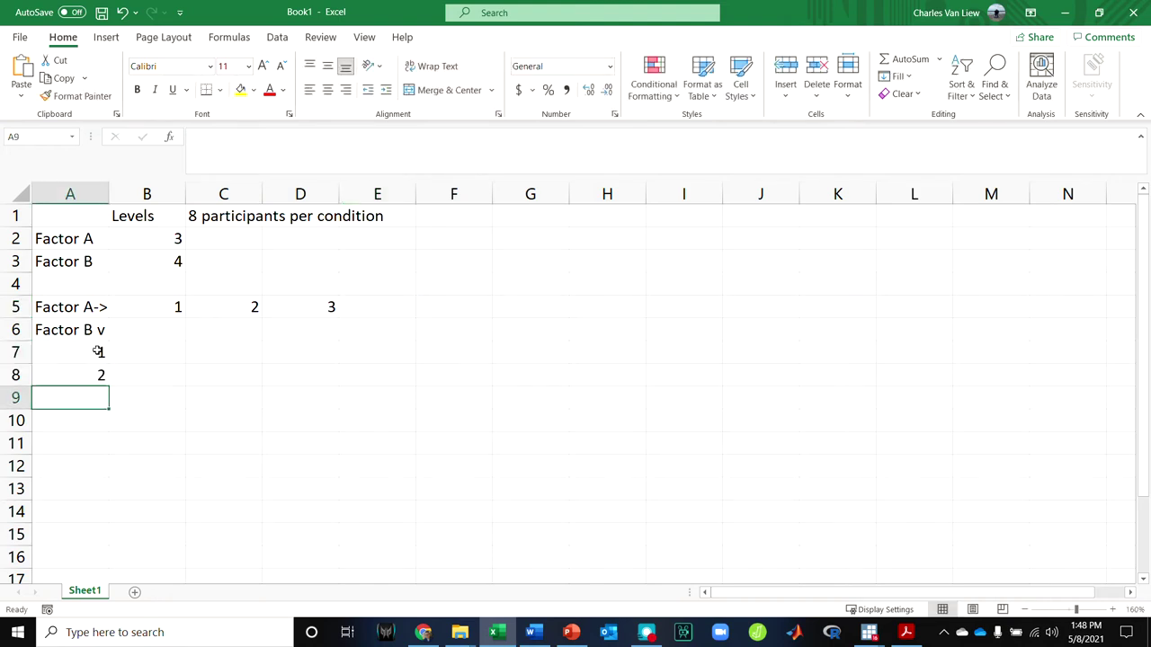
pyautogui.press('Return')
pyautogui.write('3')
pyautogui.press('Up')
pyautogui.write('3')
pyautogui.press('Return')
pyautogui.write('4')
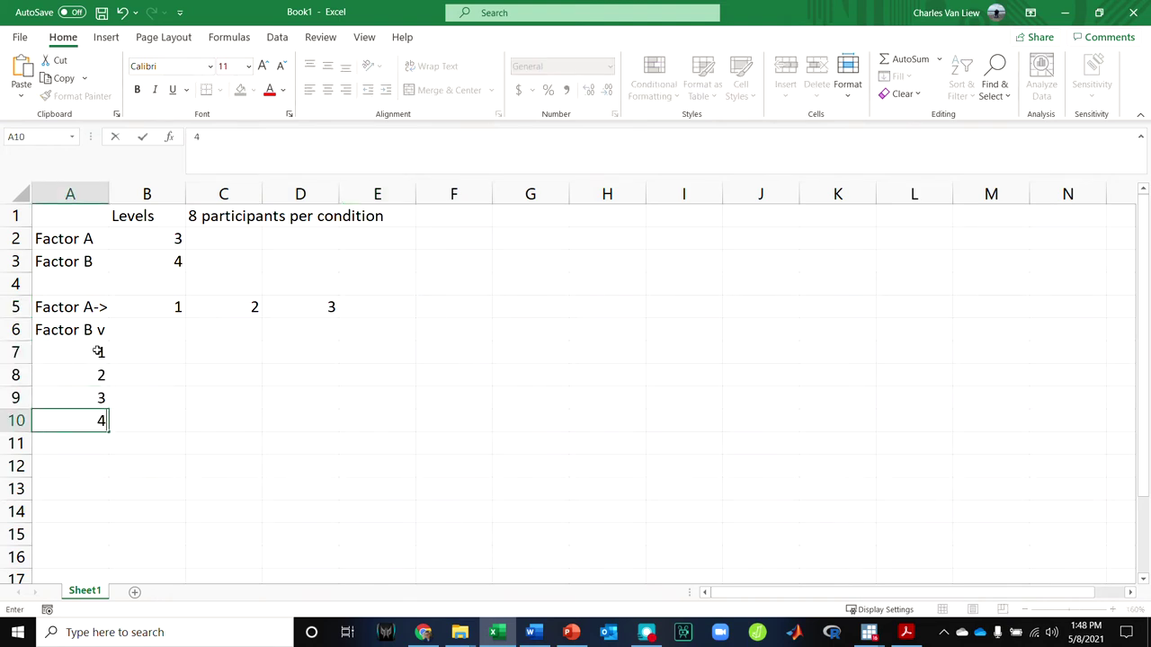
pyautogui.press('Return')
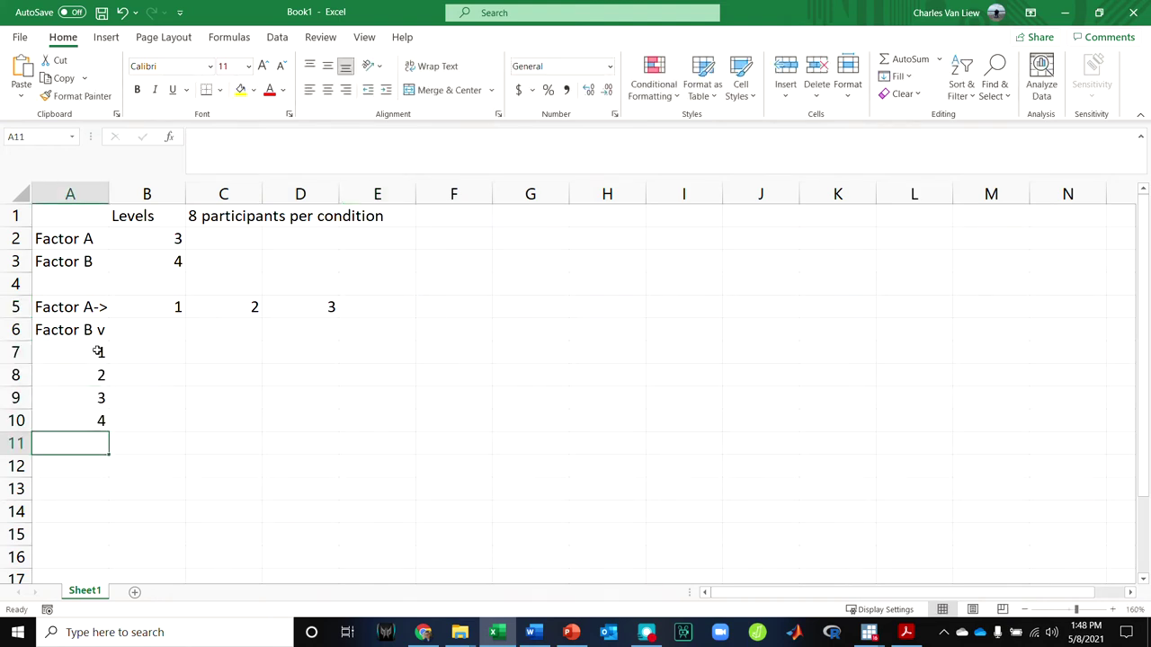
pyautogui.click(160, 358)
# - Point out each condition cell of the 4-by-3 design grid B7:D10
pyautogui.click(201, 357)
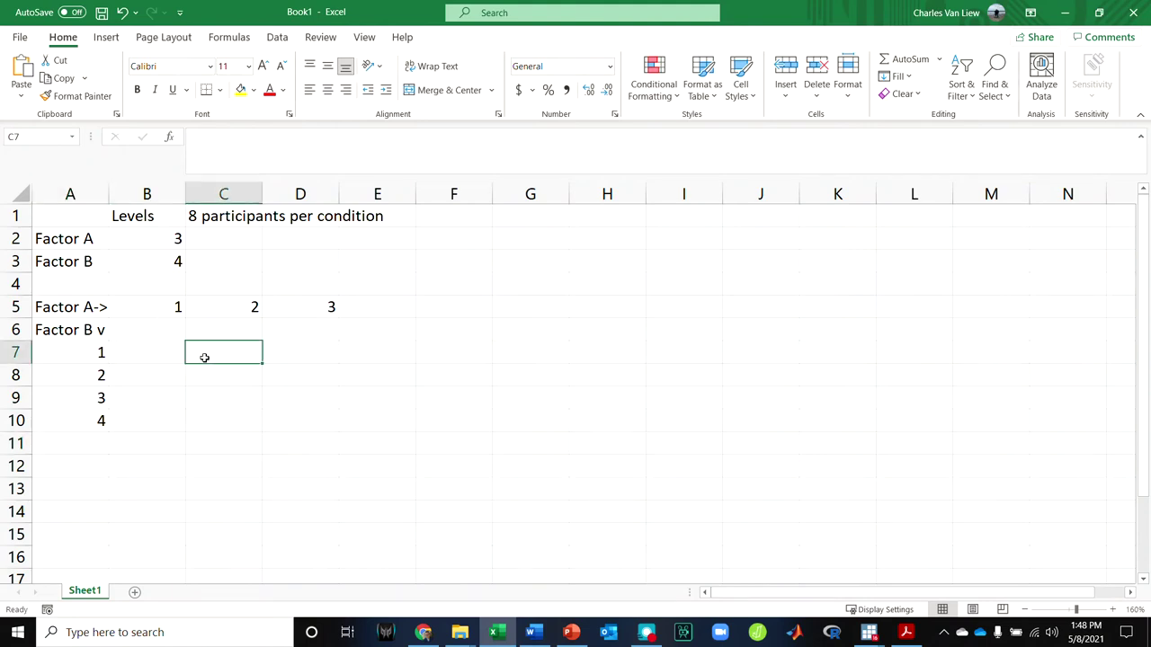
pyautogui.click(301, 360)
pyautogui.click(169, 356)
pyautogui.click(225, 357)
pyautogui.click(293, 356)
pyautogui.click(179, 375)
pyautogui.click(208, 376)
pyautogui.click(266, 378)
pyautogui.click(162, 393)
pyautogui.click(227, 393)
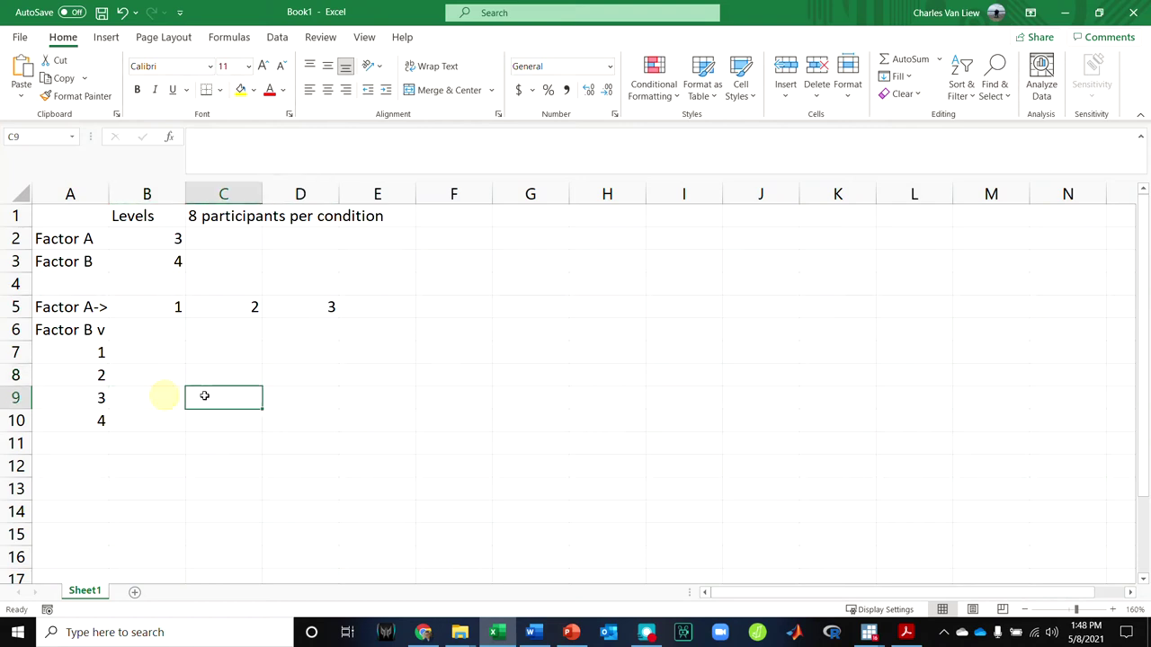
pyautogui.click(282, 395)
pyautogui.click(223, 422)
pyautogui.click(180, 417)
# - Fill rows 7 and 8 of the grid, B7:D8, with 8 in each cell
pyautogui.click(155, 358)
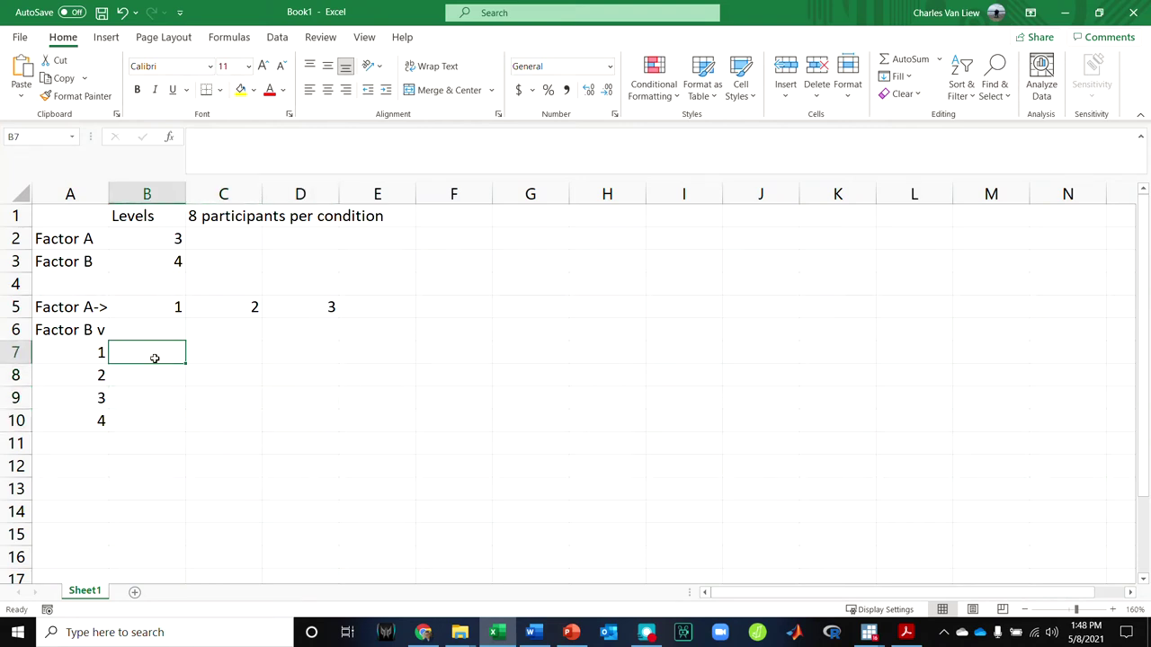
pyautogui.write('8')
pyautogui.press('Tab')
pyautogui.write('8')
pyautogui.press('Tab')
pyautogui.write('8')
pyautogui.press('Tab')
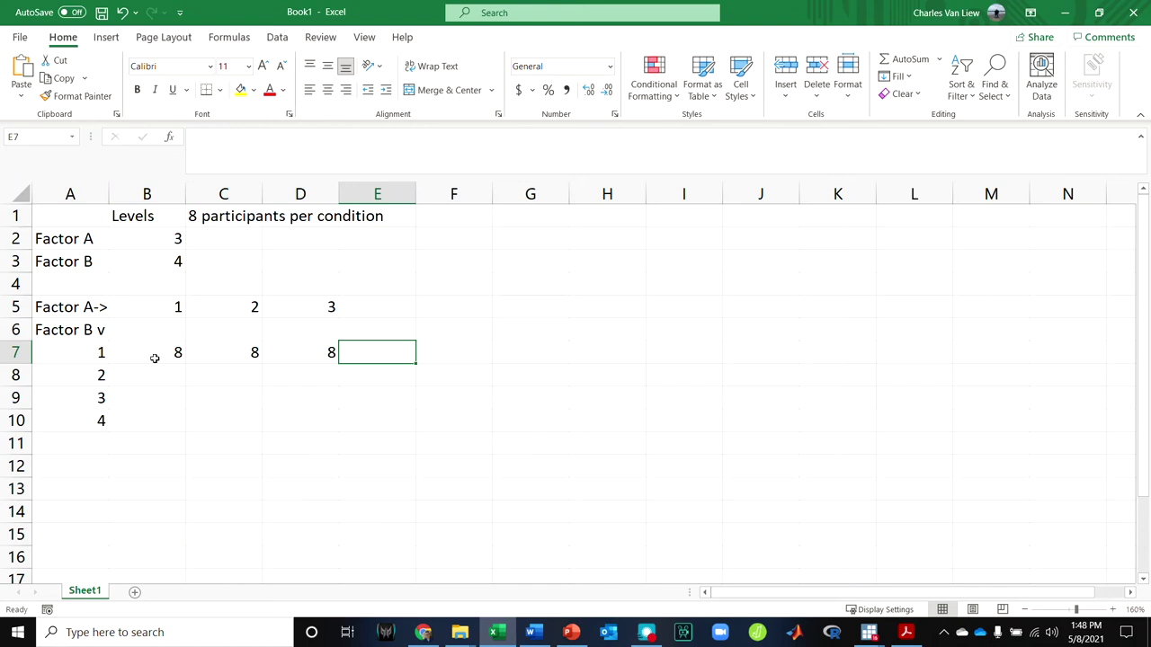
pyautogui.press('Down')
pyautogui.press('Left')
pyautogui.press('Left')
pyautogui.press('Left')
pyautogui.write('8')
pyautogui.press('Tab')
pyautogui.write('8')
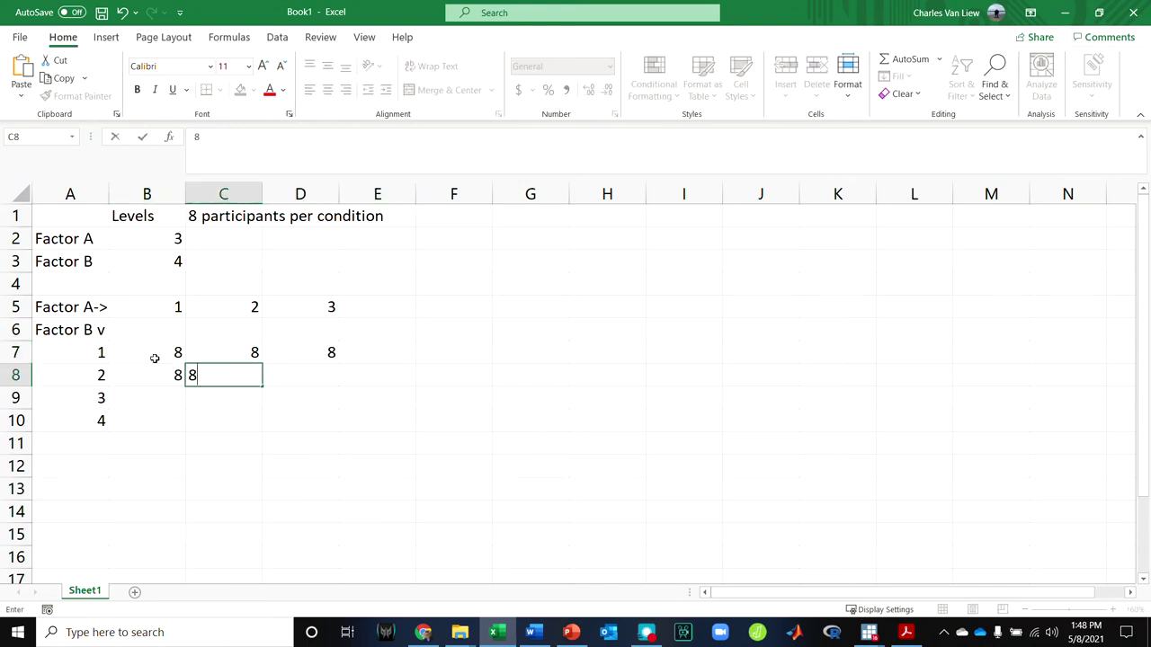
pyautogui.press('Tab')
pyautogui.write('8')
pyautogui.press('Tab')
# - Copy B7:D8 and paste it at B9 so B7:D10 all hold 8
pyautogui.moveTo(160, 353); pyautogui.dragTo(288, 367)
pyautogui.hotkey('ctrl', 'c')
pyautogui.click(150, 397)
pyautogui.hotkey('ctrl', 'v')
pyautogui.click(488, 465)
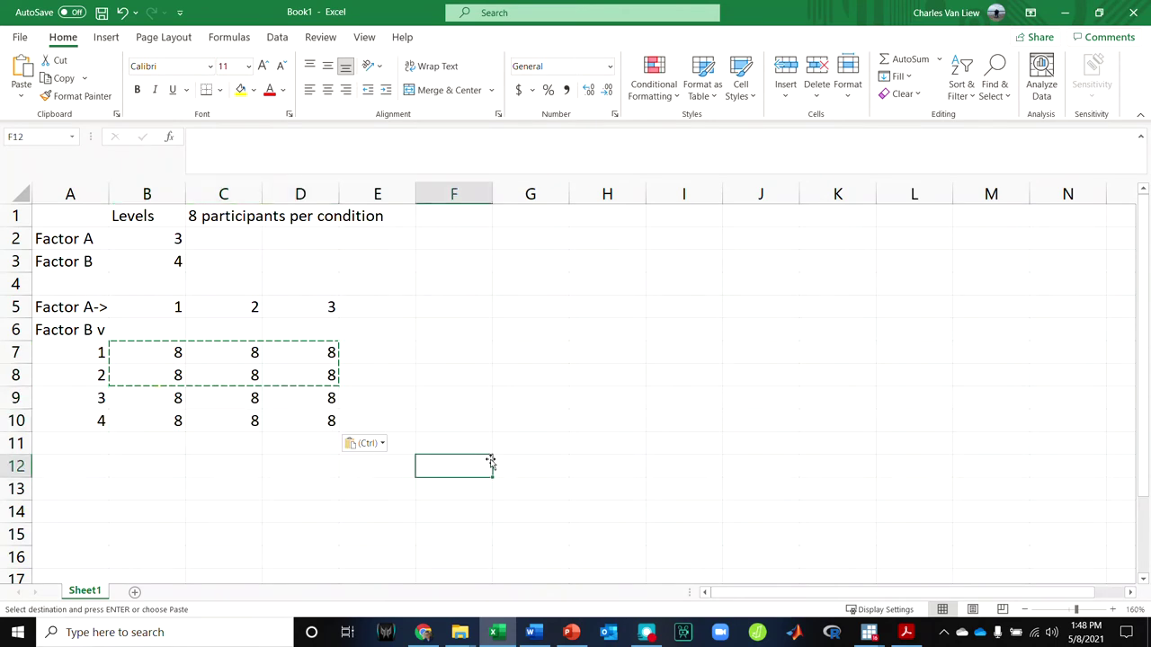
pyautogui.moveTo(171, 240); pyautogui.dragTo(174, 260)
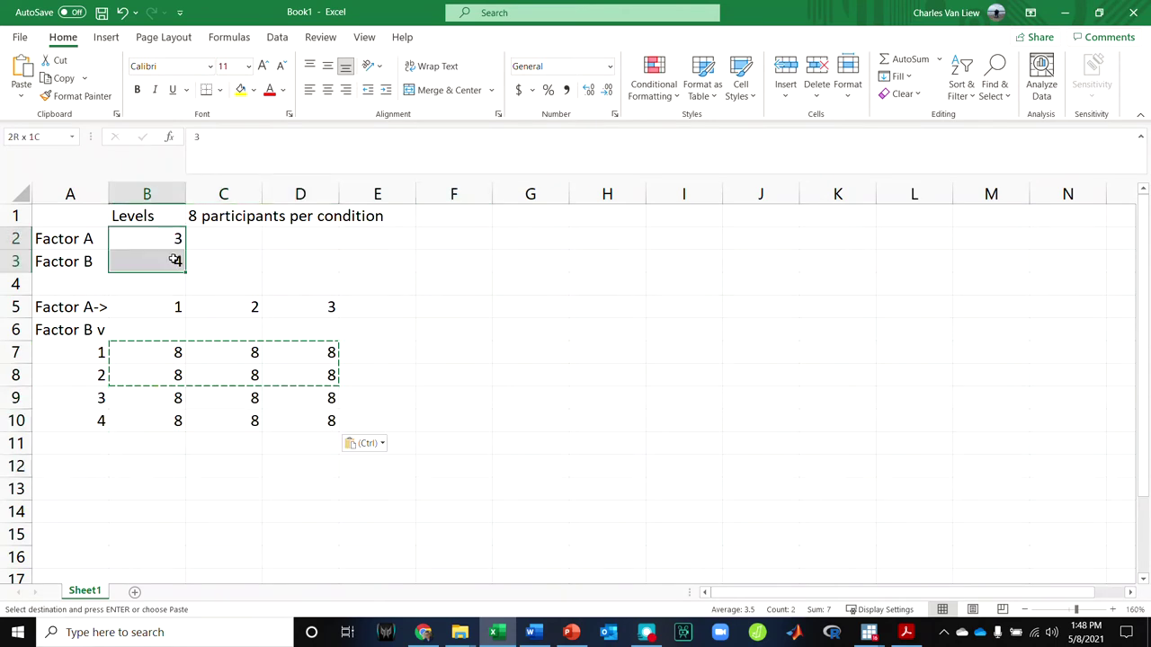
# - Enter the conditions note '3 x 4 = 12' in F3
pyautogui.click(469, 257)
pyautogui.write('3 x 3')
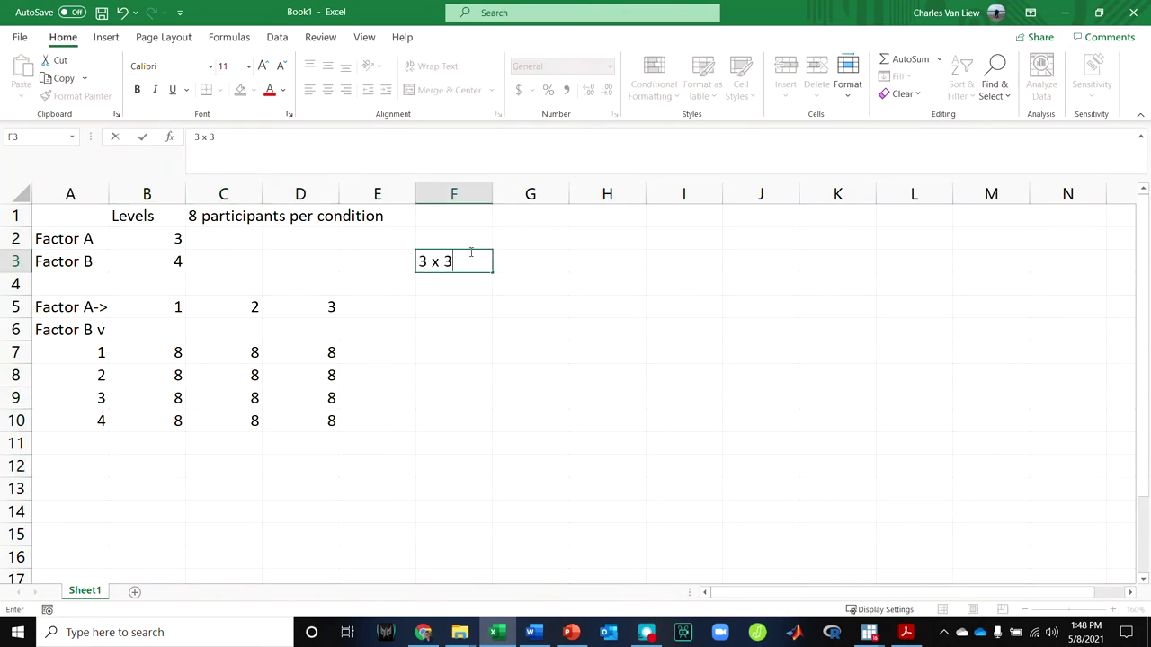
pyautogui.press('BackSpace')
pyautogui.write('4 = 12')
pyautogui.press('Tab')
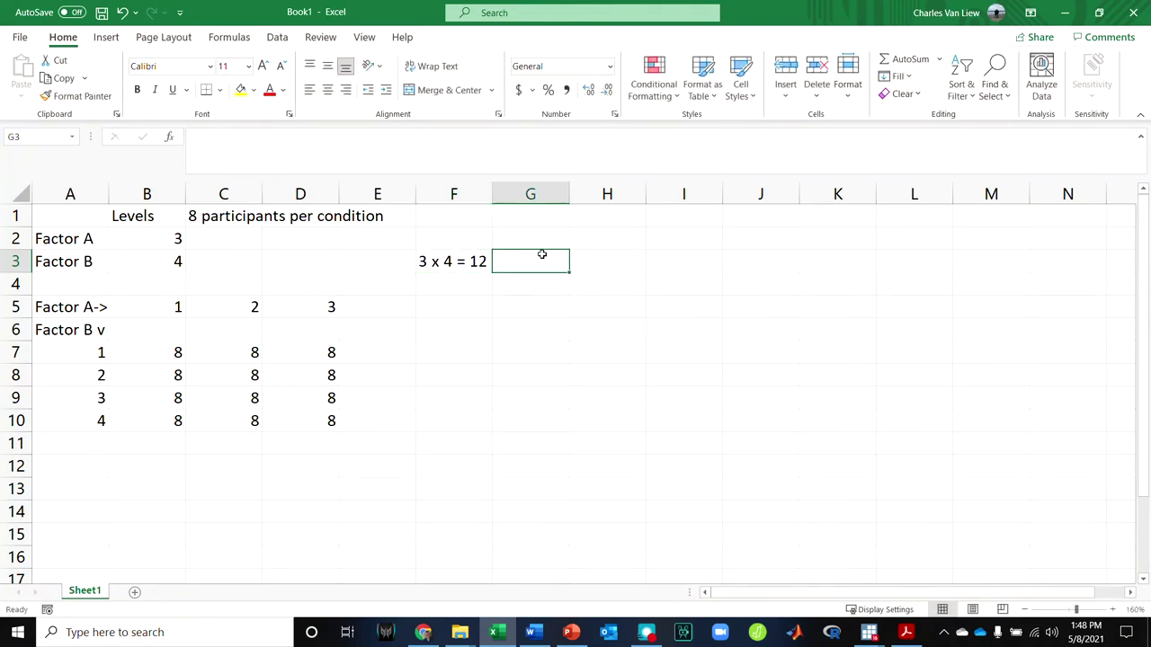
pyautogui.moveTo(136, 358); pyautogui.dragTo(274, 415)
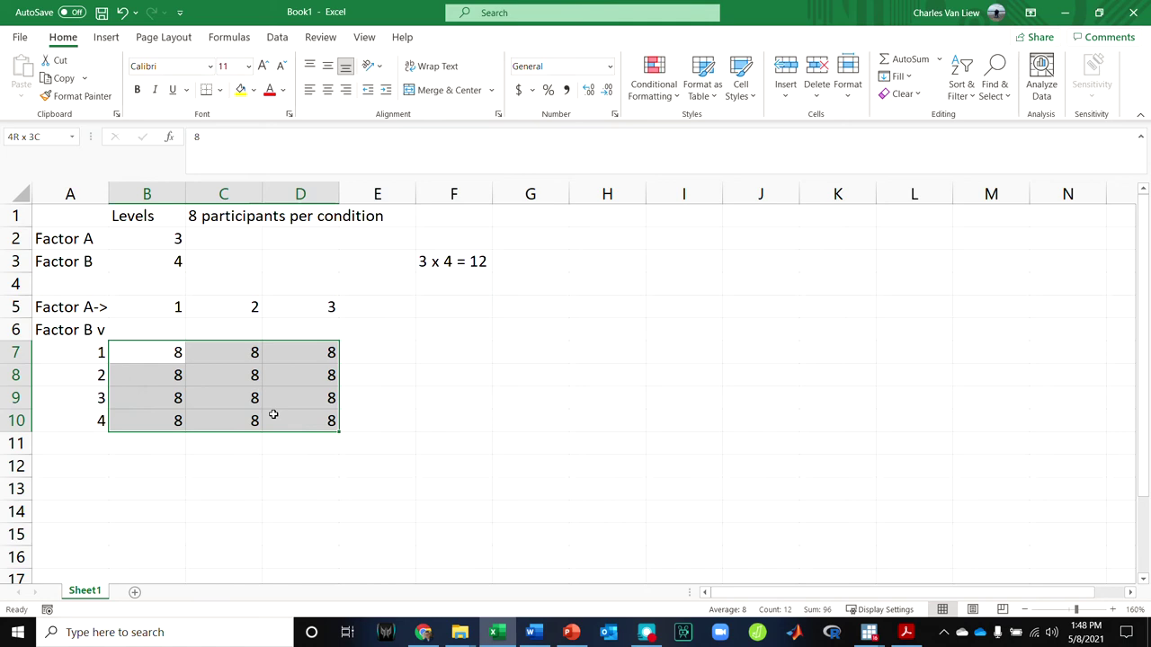
pyautogui.click(586, 306)
# - Calculate total participants with =12*8 in F4, giving 96
pyautogui.click(479, 285)
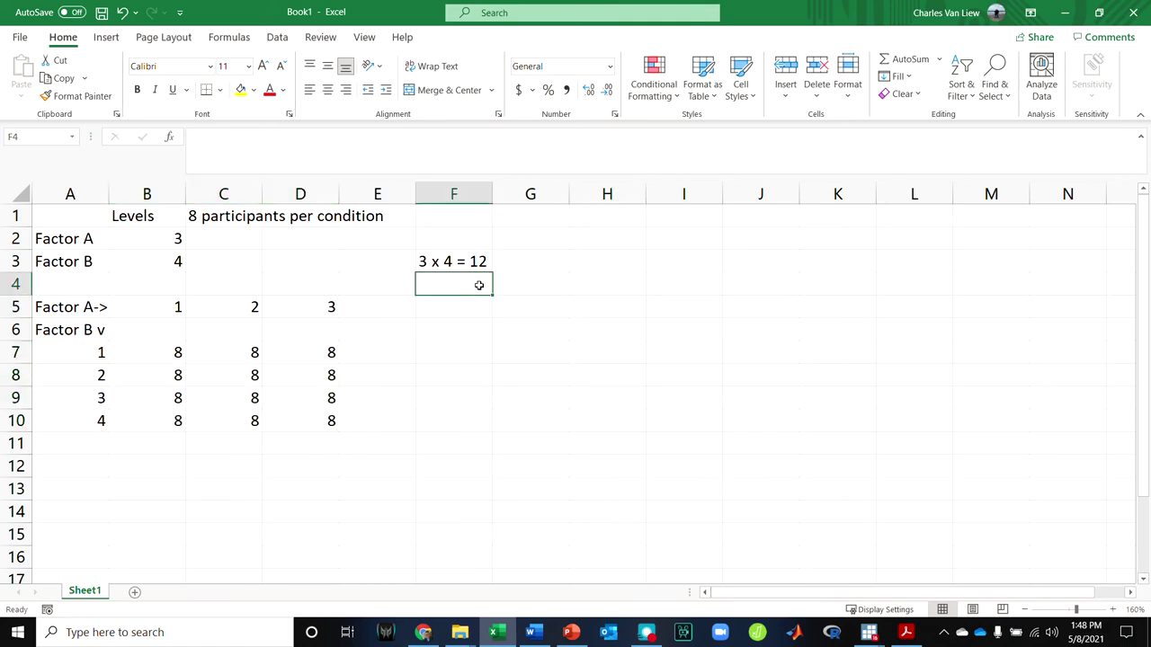
pyautogui.write('=12*8')
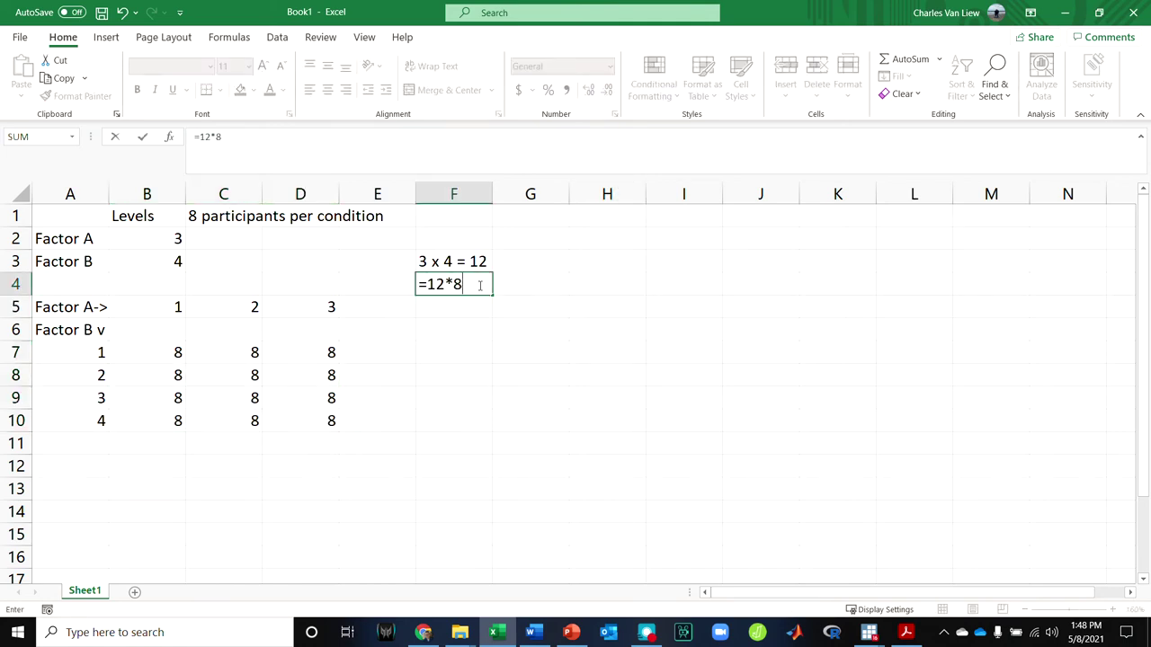
pyautogui.press('Return')
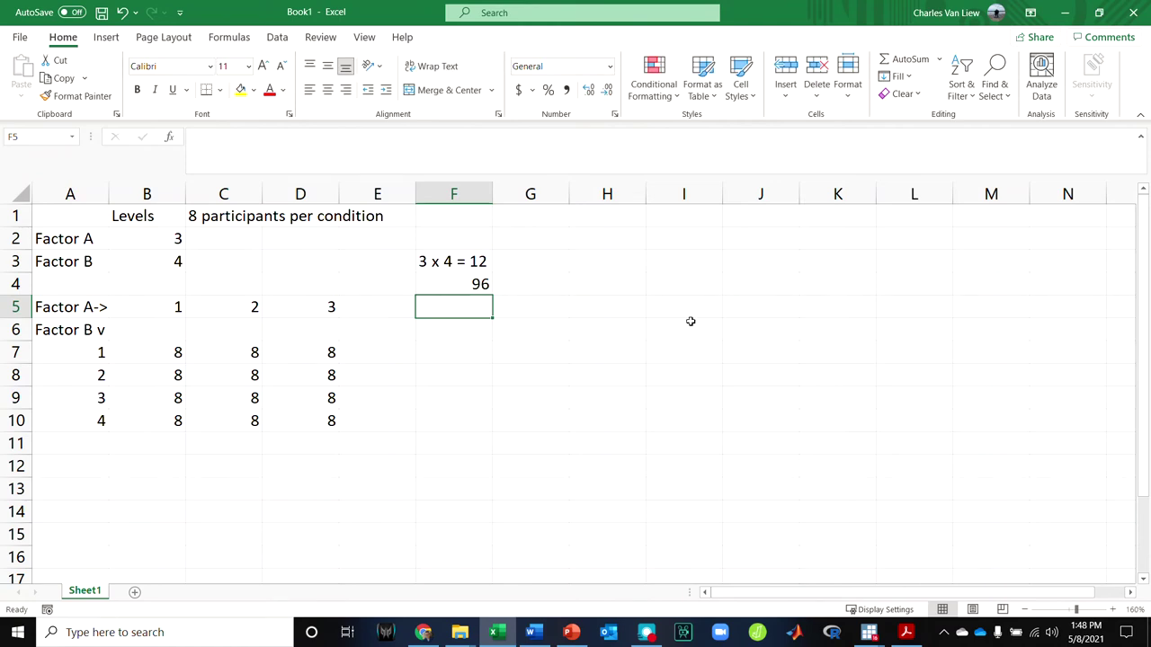
pyautogui.click(484, 285)
# - Total the design table with =SUM(B7:D10) in D11, giving 96
pyautogui.click(300, 447)
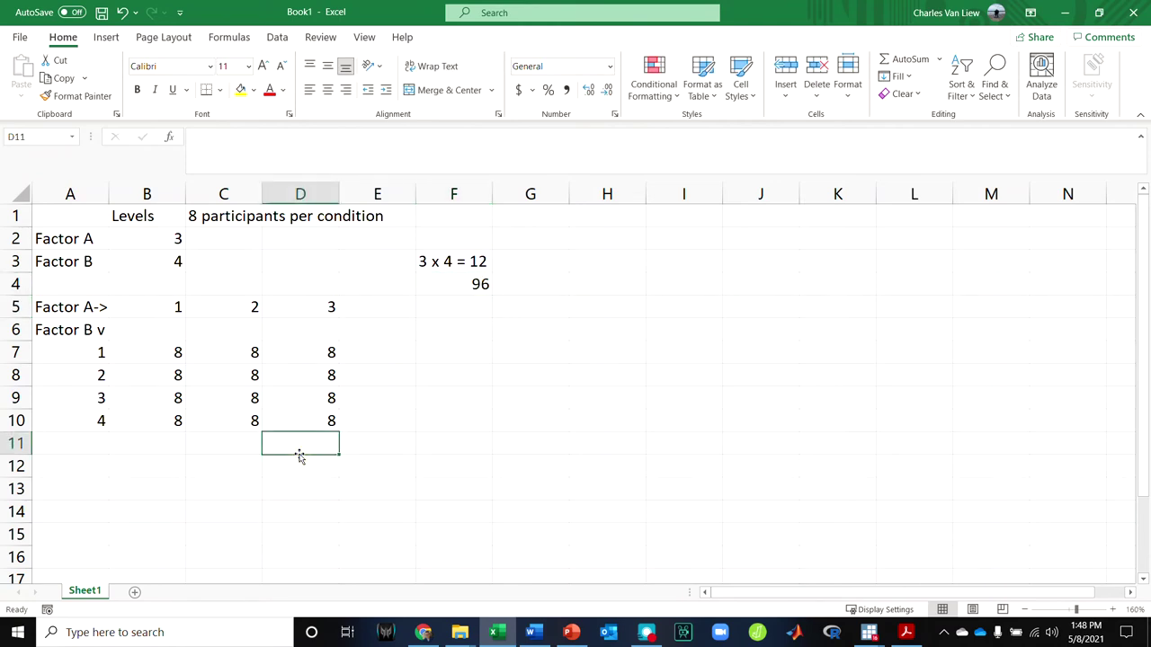
pyautogui.write('=sum(')
pyautogui.moveTo(165, 361); pyautogui.dragTo(326, 412)
pyautogui.press('Tab')
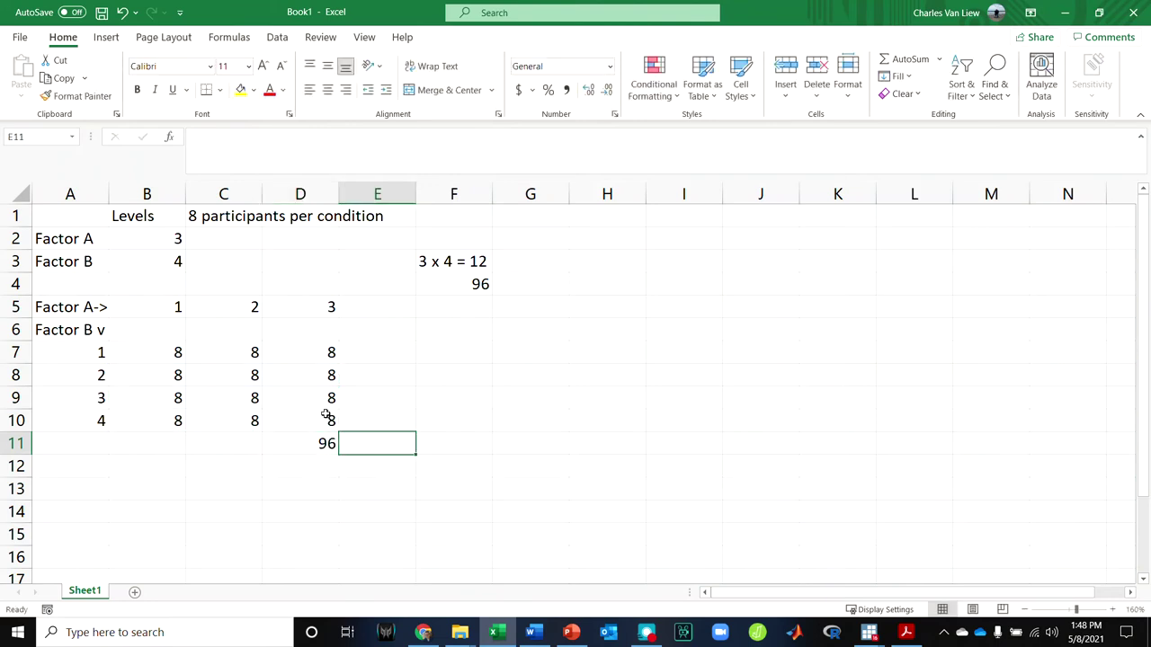
pyautogui.click(315, 444)
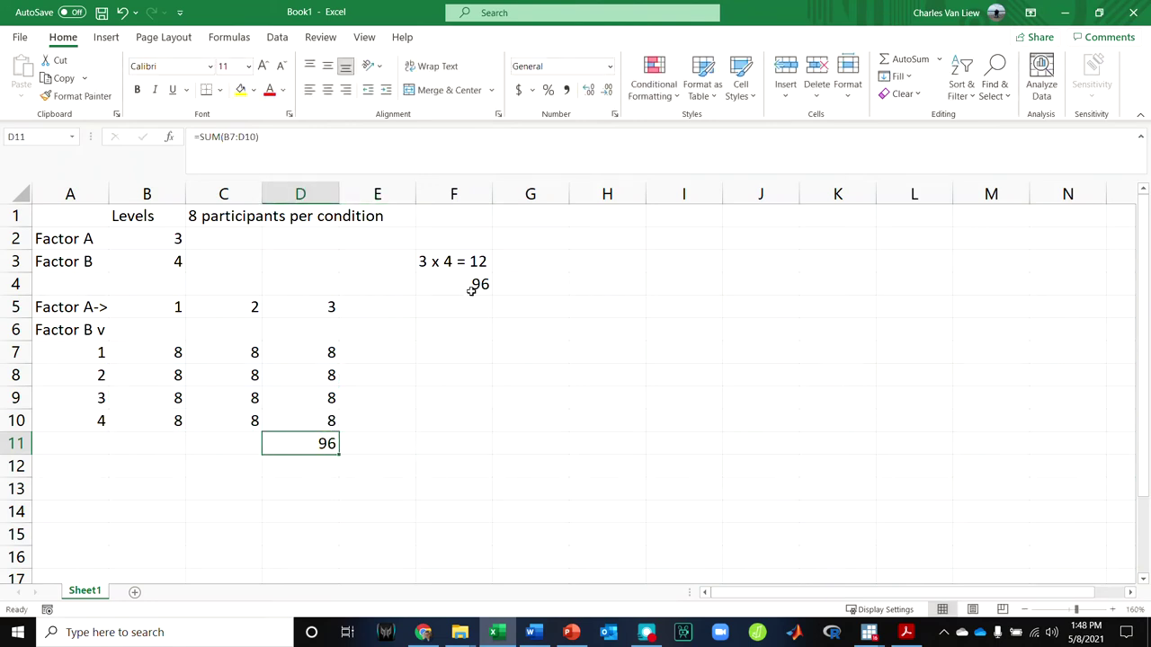
pyautogui.click(472, 348)
# - Enter the sample-size notes 'n = 96' in F7 and 'nj = 8' in F8
pyautogui.write('N')
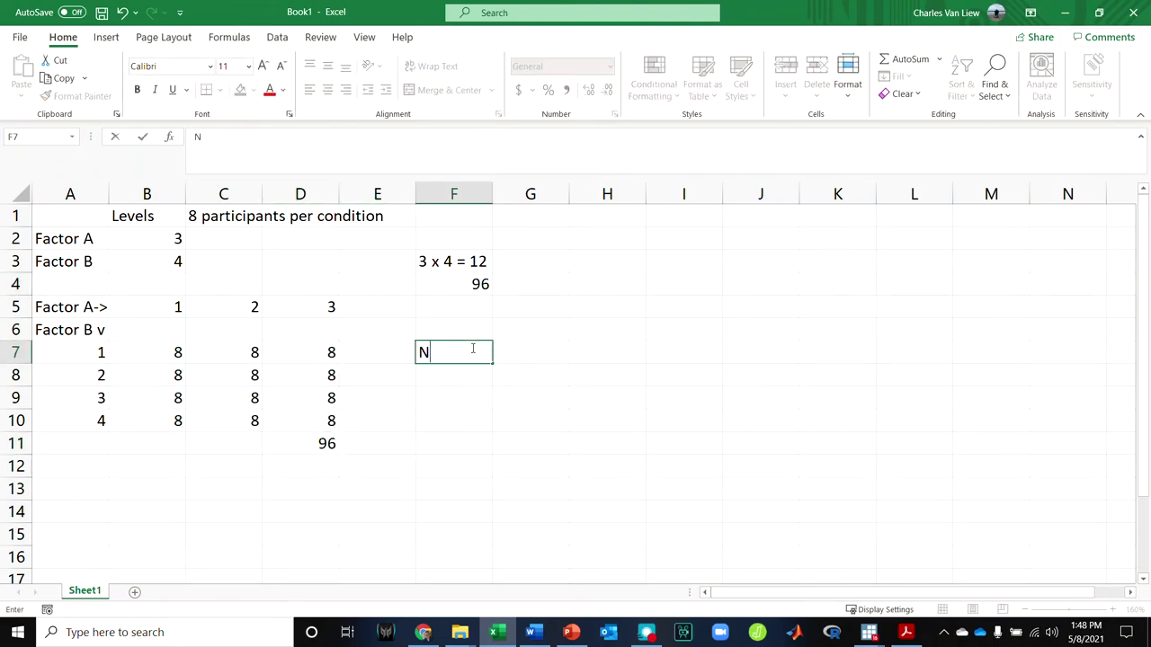
pyautogui.press('BackSpace')
pyautogui.write('n = 96')
pyautogui.press('Return')
pyautogui.write('nj')
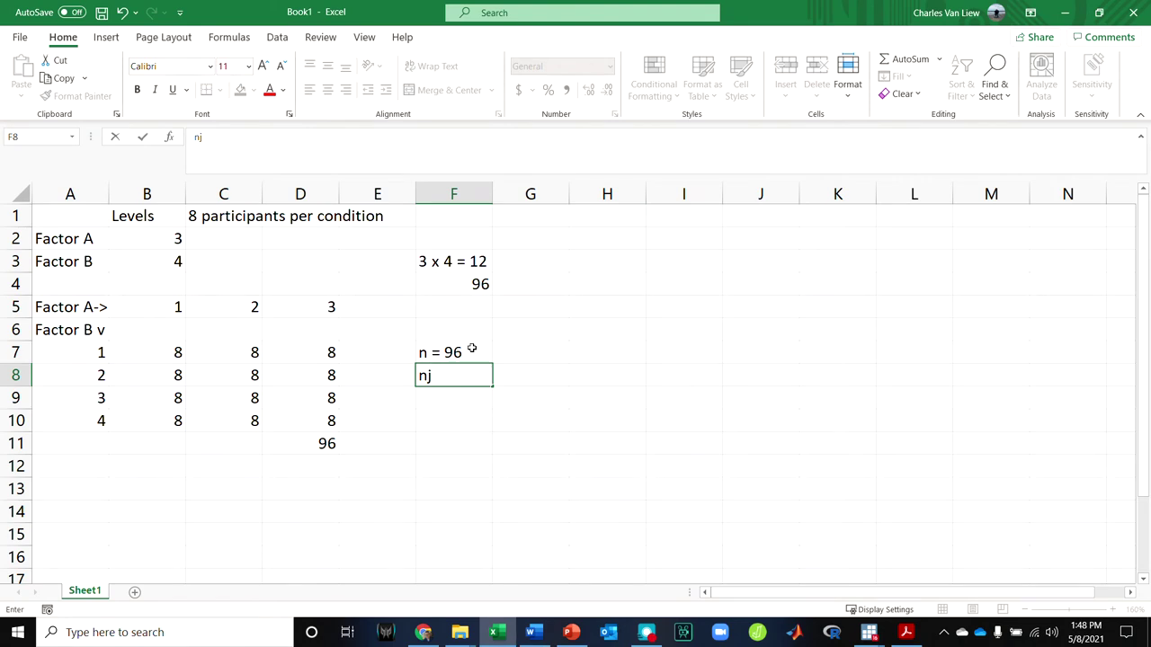
pyautogui.write(' = 8')
pyautogui.press('Return')
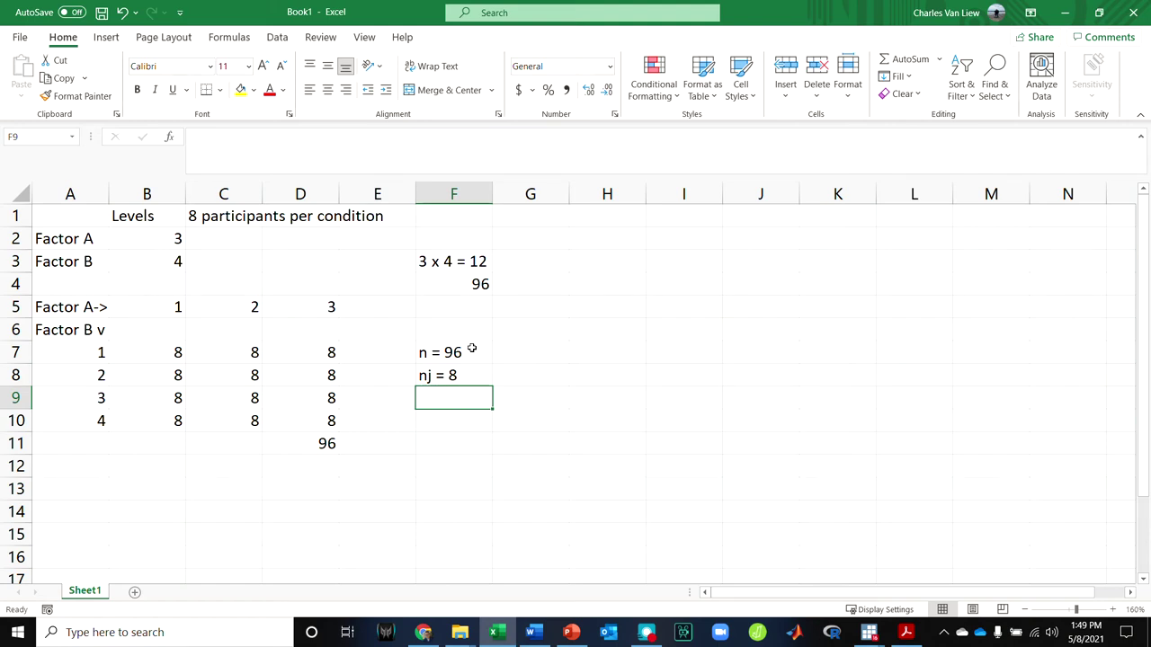
# - Enter 'MSB/MSW' in H2 and 'MS = SS/df' in H3
pyautogui.click(603, 246)
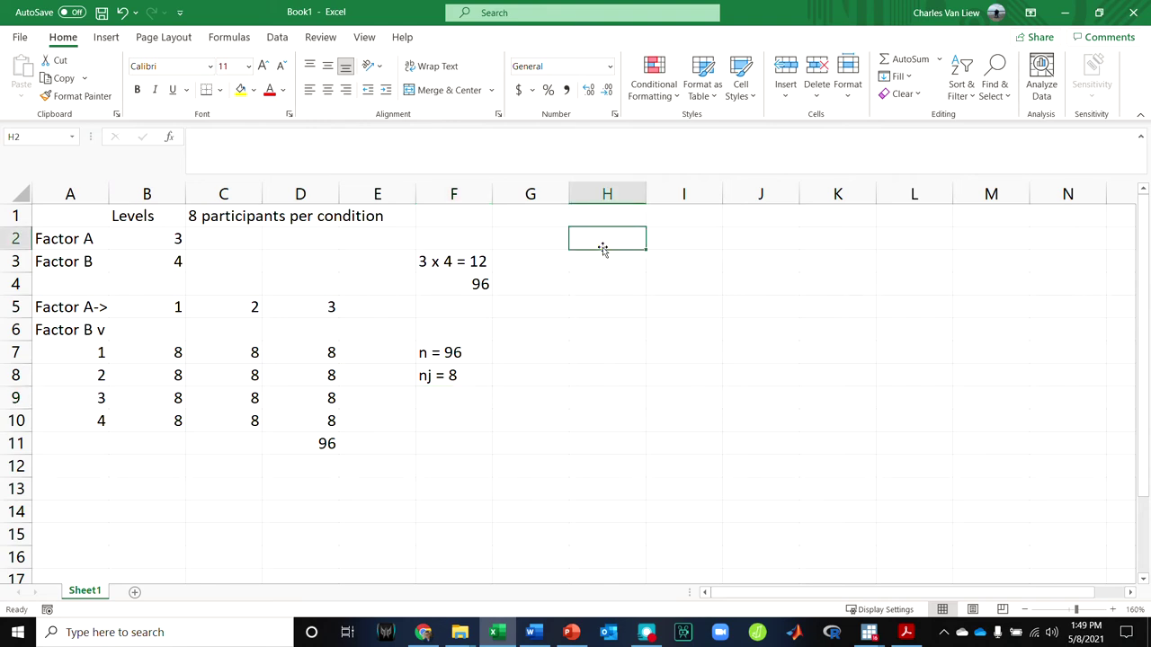
pyautogui.write('MSB')
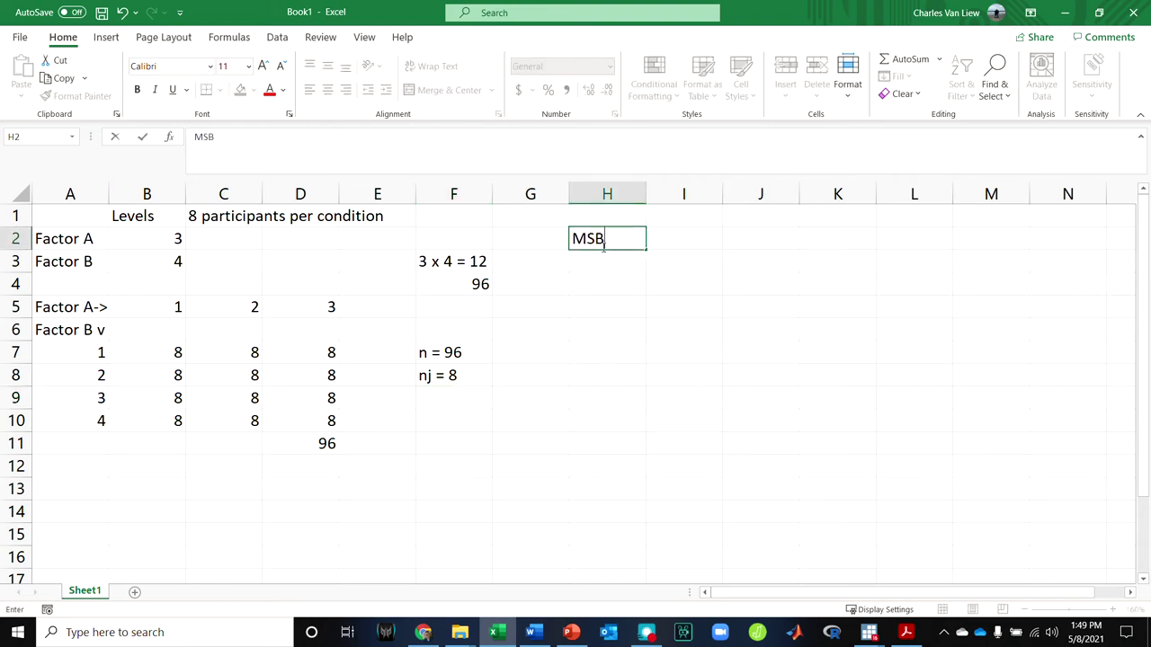
pyautogui.write('/MSW')
pyautogui.press('Return')
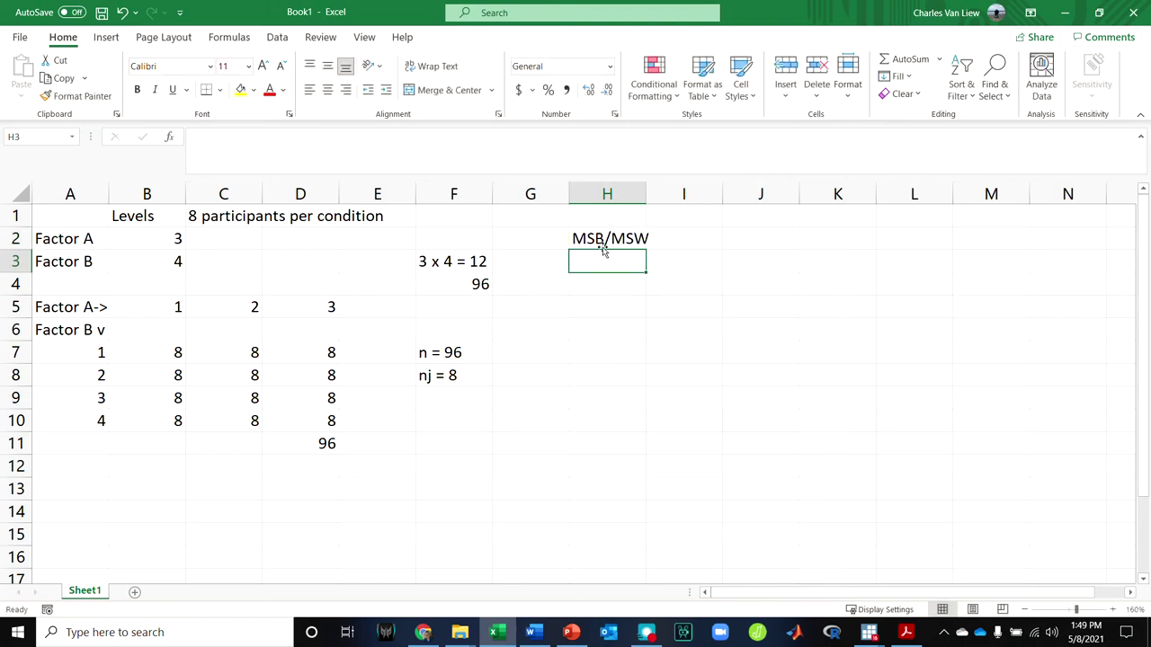
pyautogui.write('MS')
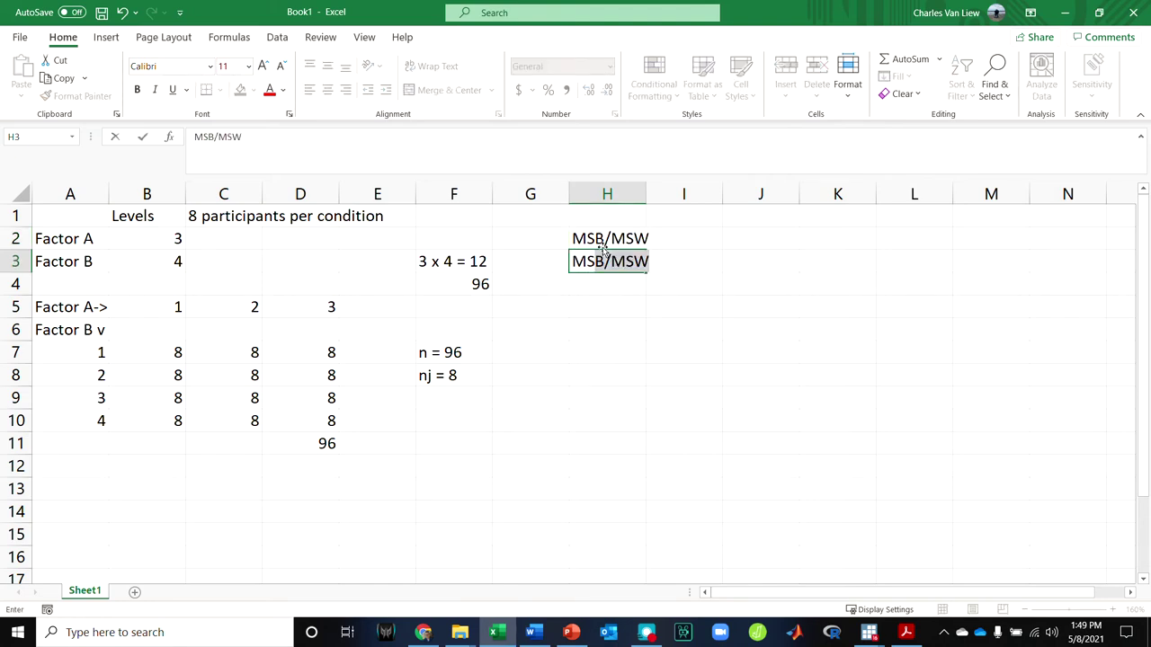
pyautogui.write(' = SS/df')
pyautogui.press('Return')
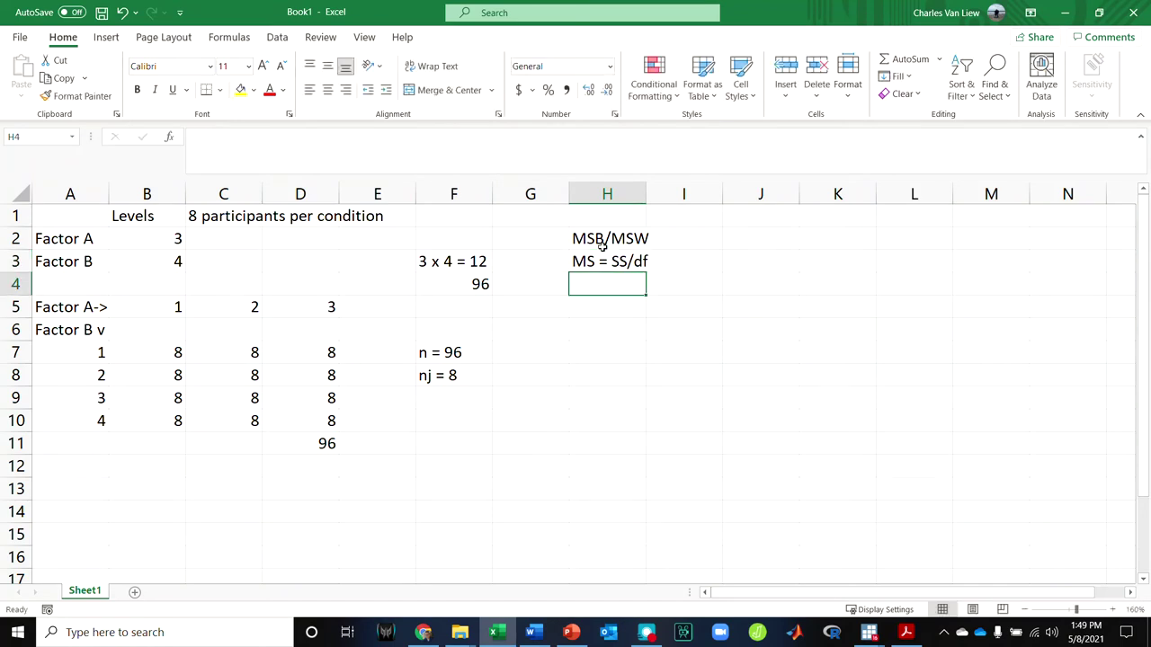
pyautogui.click(598, 233)
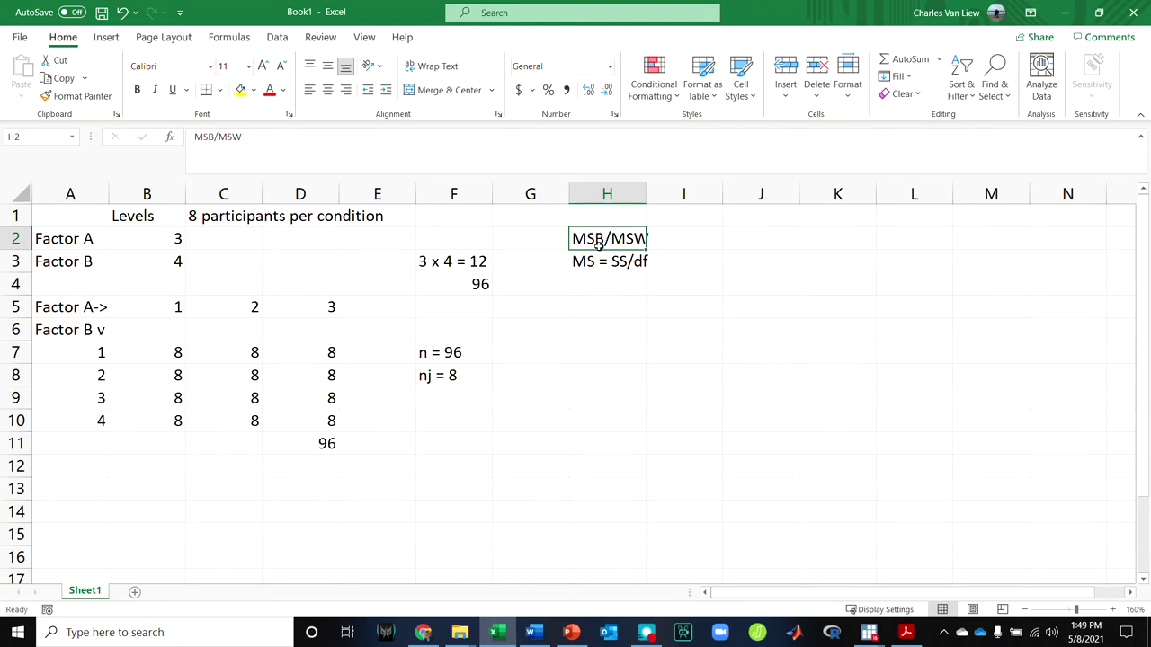
pyautogui.click(524, 406)
pyautogui.click(597, 348)
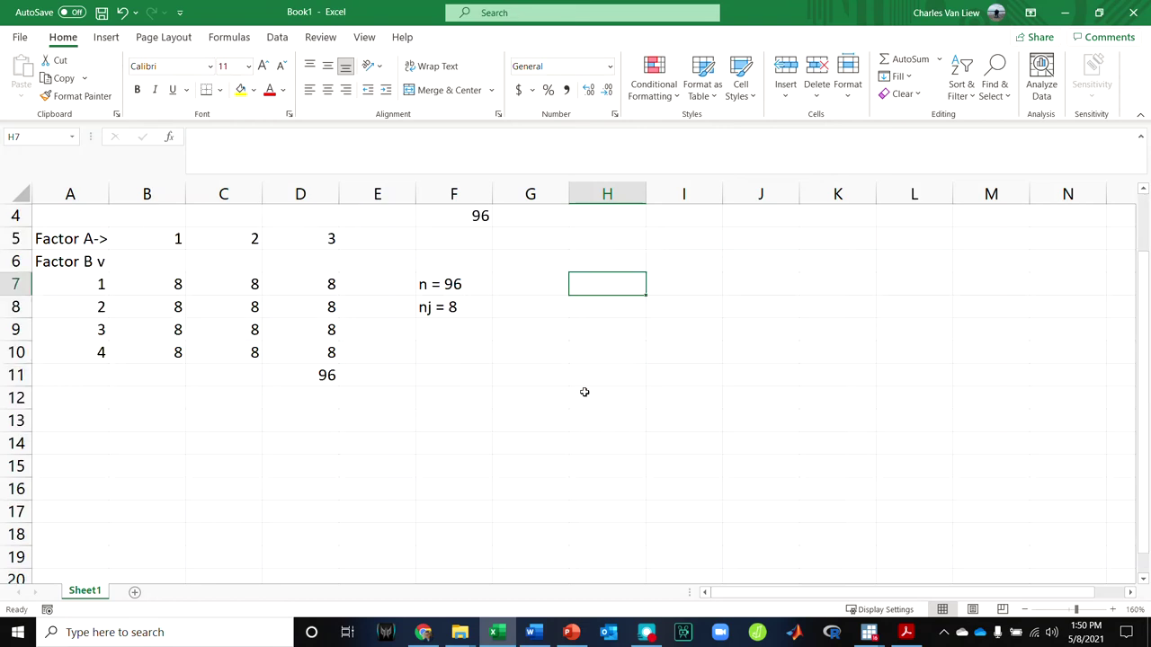
pyautogui.click(171, 243)
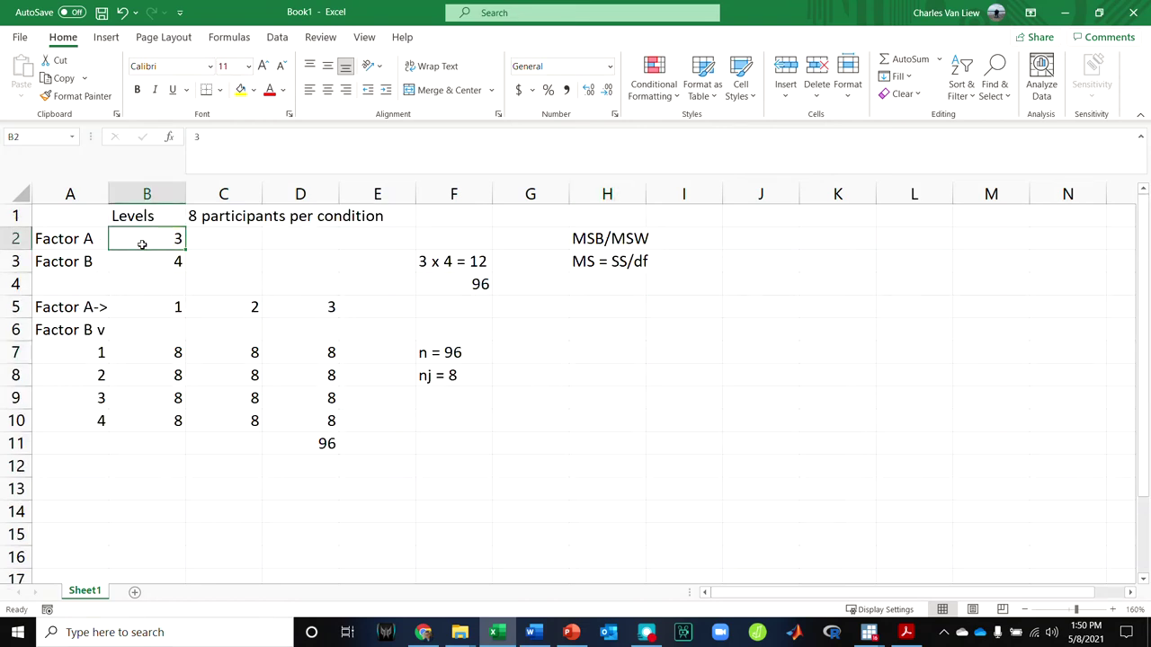
# - Enter Factor A's df down H8:H10: 'Factor A: df', '(3-1)', 2
pyautogui.click(633, 367)
pyautogui.write('Factor ')
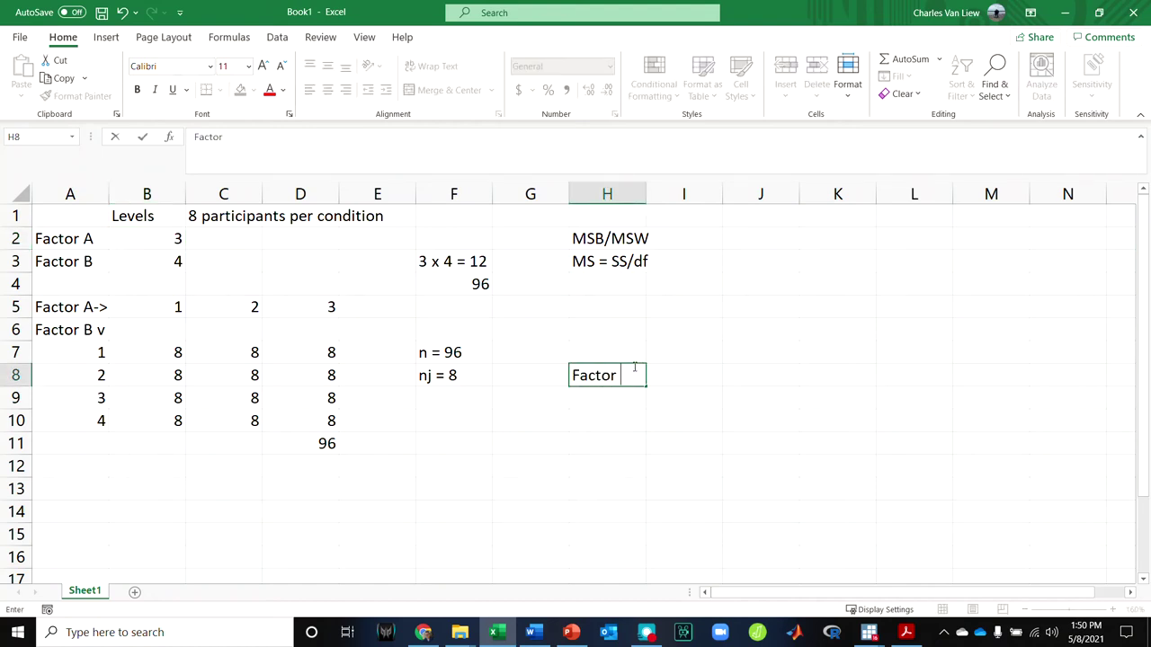
pyautogui.write('A - df')
pyautogui.press('BackSpace')
pyautogui.press('BackSpace')
pyautogui.press('BackSpace')
pyautogui.press('BackSpace')
pyautogui.press('BackSpace')
pyautogui.write(': df')
pyautogui.press('Return')
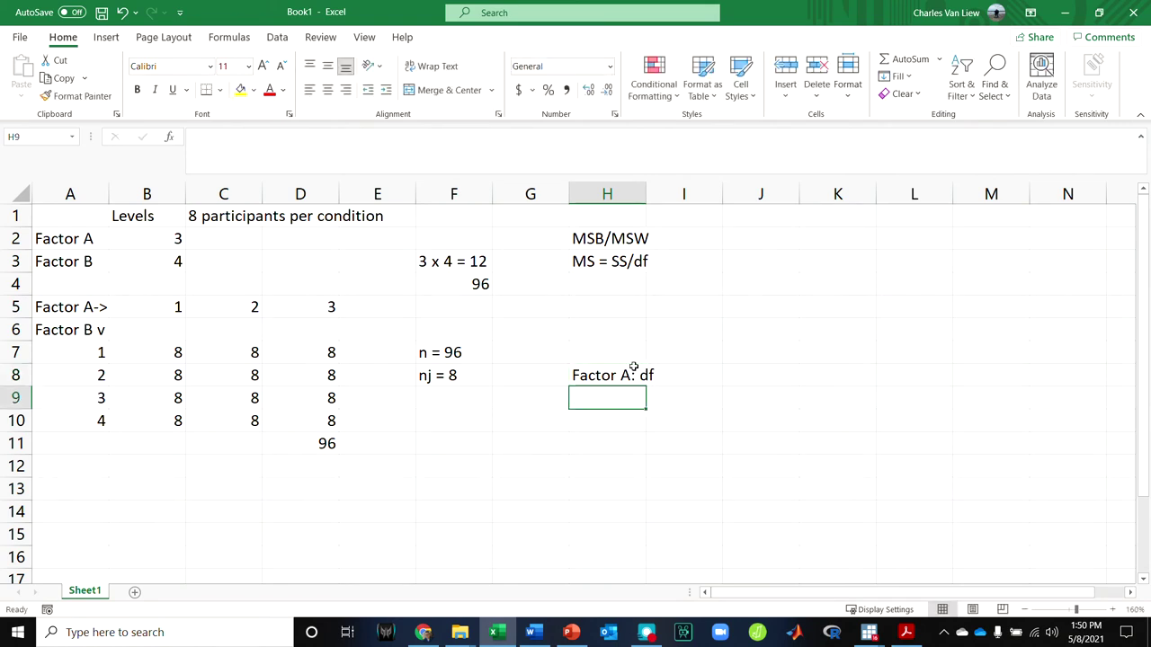
pyautogui.write('(')
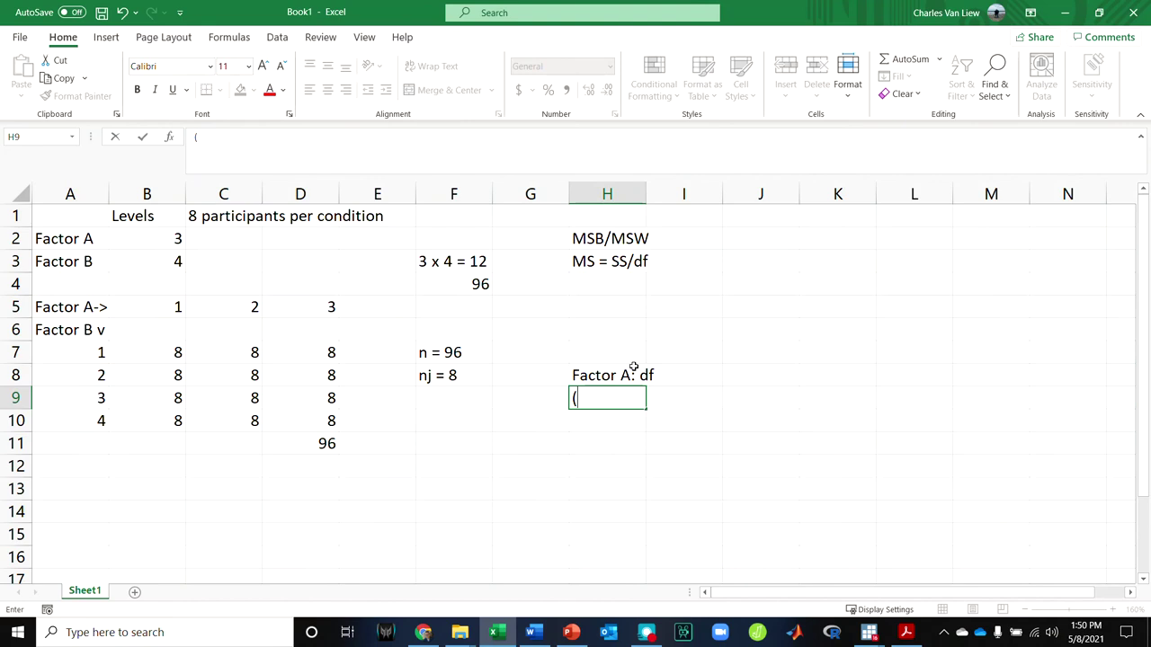
pyautogui.write('3-1)')
pyautogui.press('Return')
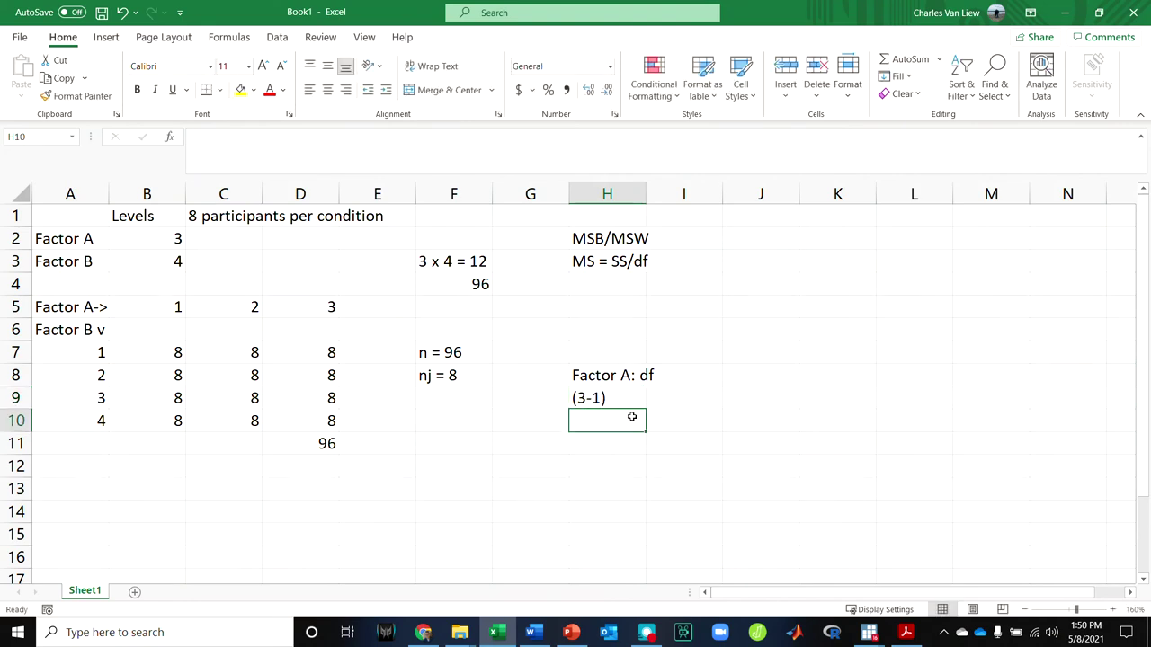
pyautogui.write('2')
pyautogui.click(734, 414)
# - Enter Factor B's df down J8:J10: 'Factor B: df', '(4-1)', 3
pyautogui.click(755, 373)
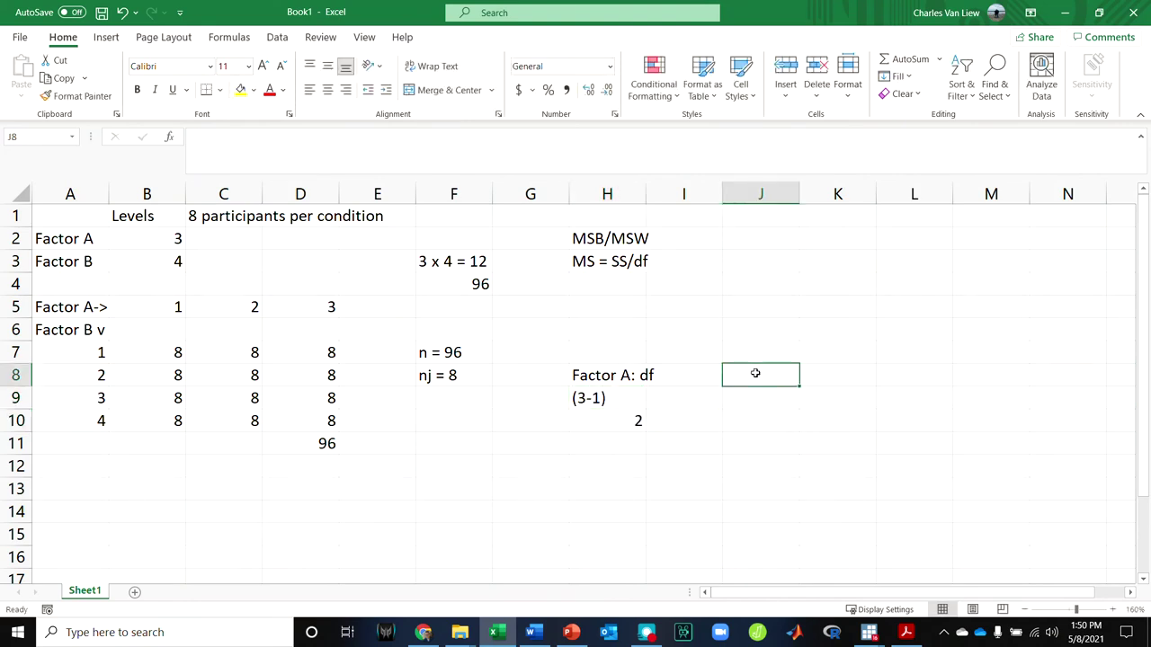
pyautogui.write('Factor B: df')
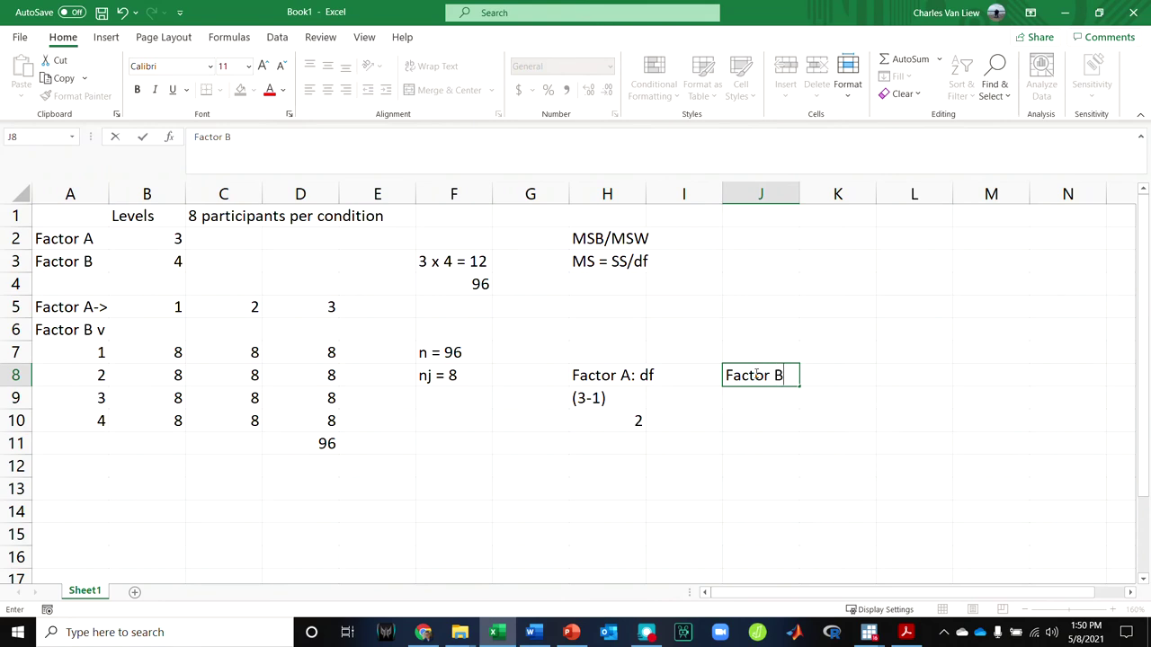
pyautogui.press('Return')
pyautogui.write('(401')
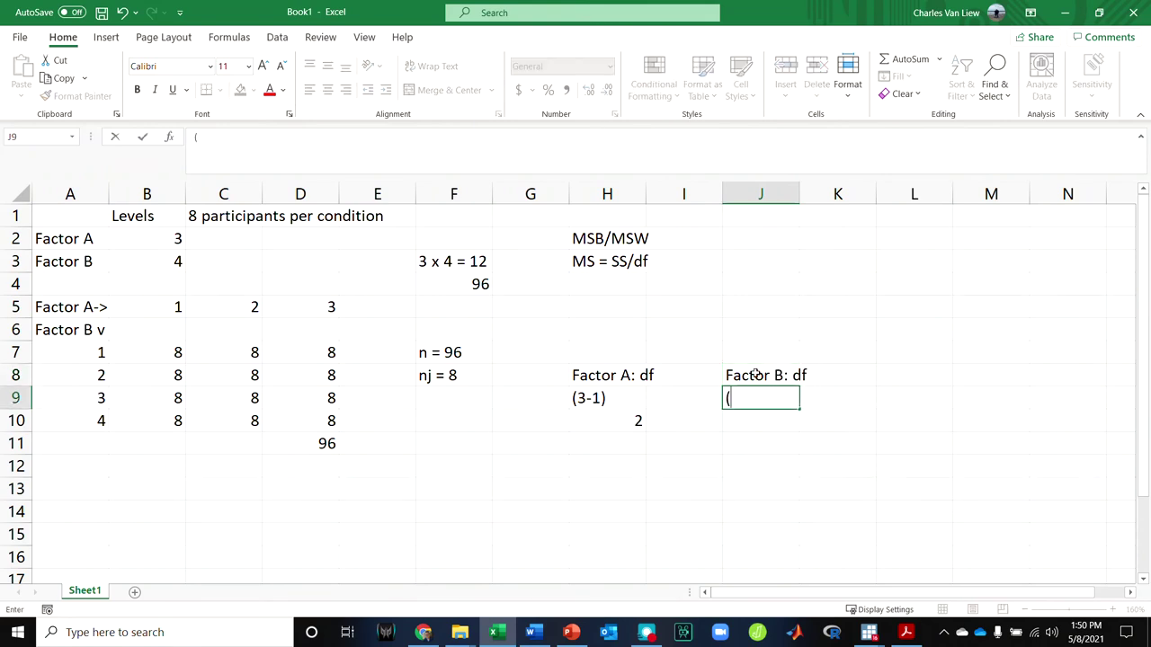
pyautogui.press('BackSpace')
pyautogui.press('BackSpace')
pyautogui.write('-1)')
pyautogui.press('Return')
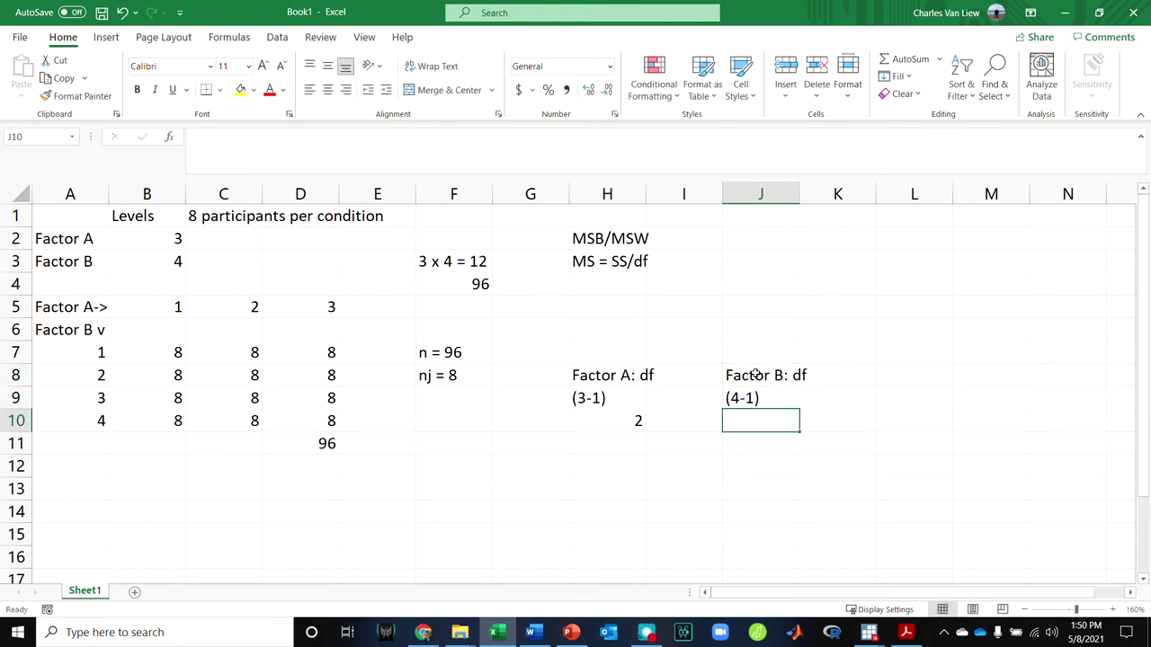
pyautogui.write('3')
pyautogui.press('Return')
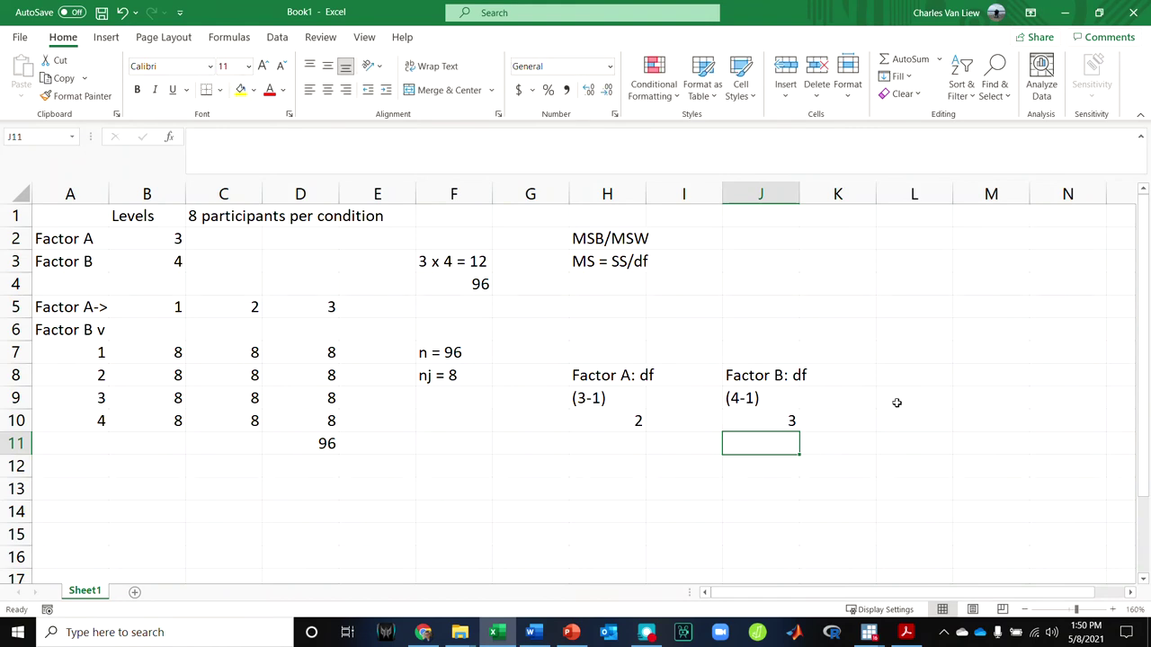
pyautogui.click(923, 370)
# - Enter 'Interaction', '2*3' and 6 down L8:L10, then select the df values in row 10
pyautogui.write('Interaction')
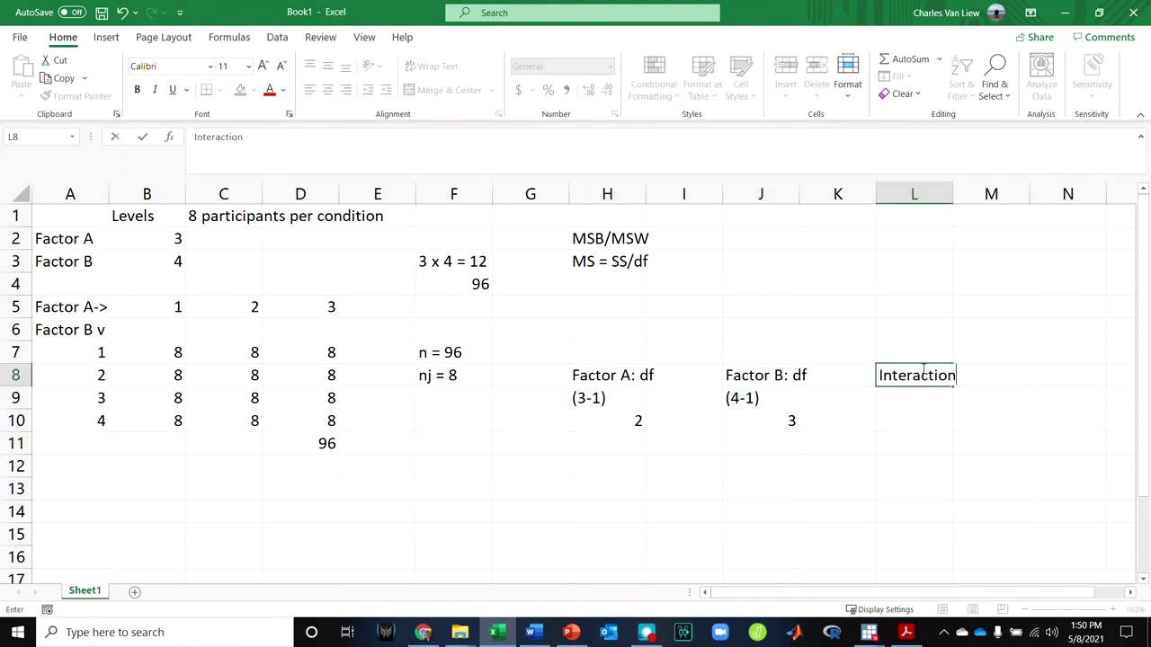
pyautogui.press('Return')
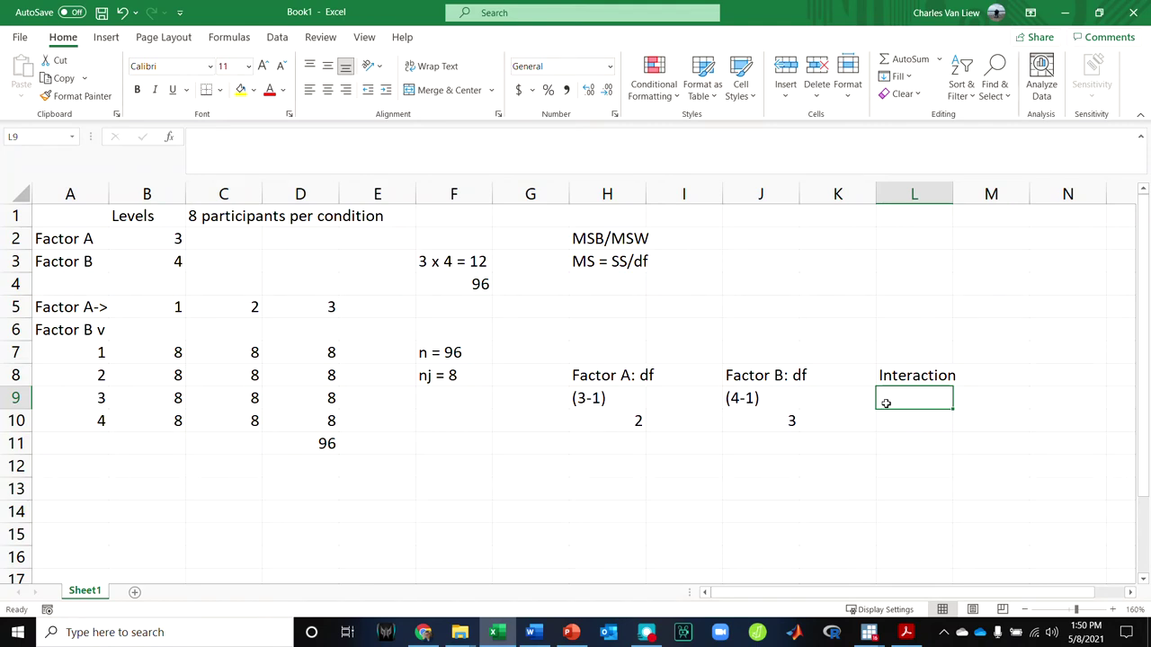
pyautogui.write('2*3')
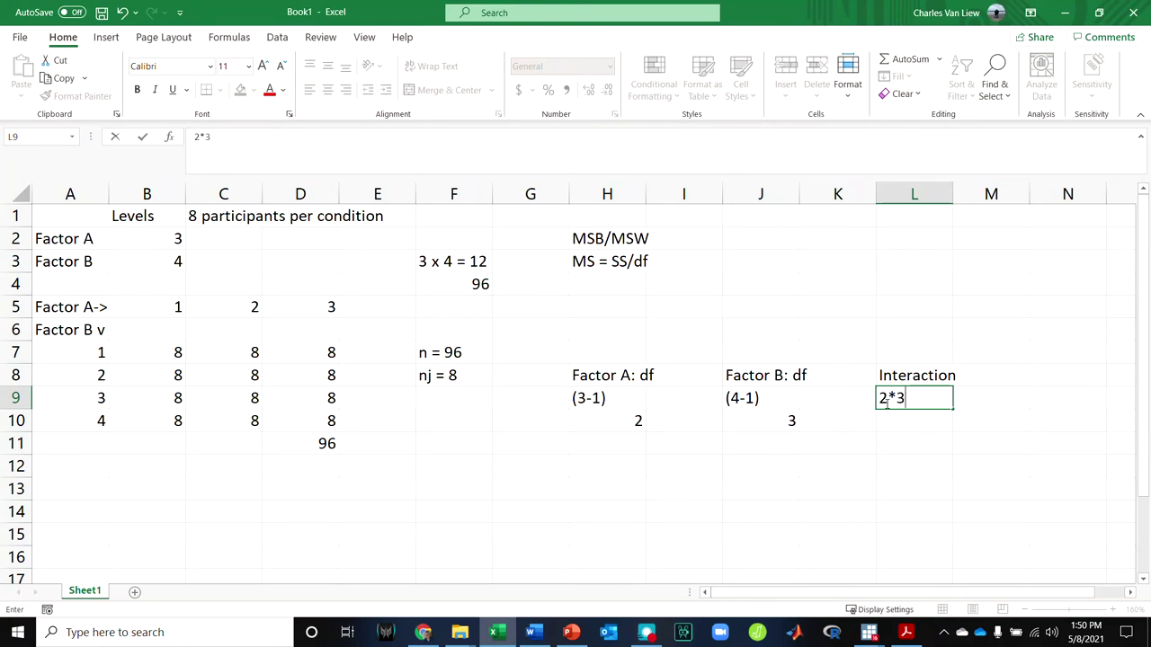
pyautogui.press('Return')
pyautogui.write('6')
pyautogui.press('Return')
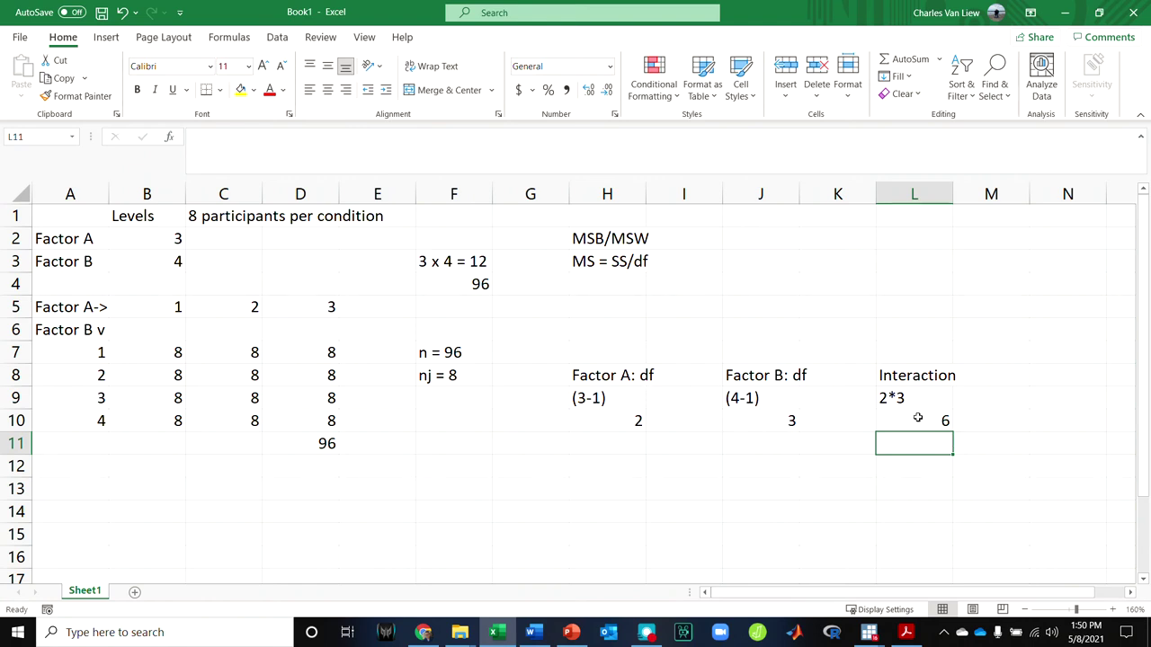
pyautogui.moveTo(626, 420); pyautogui.dragTo(935, 421)
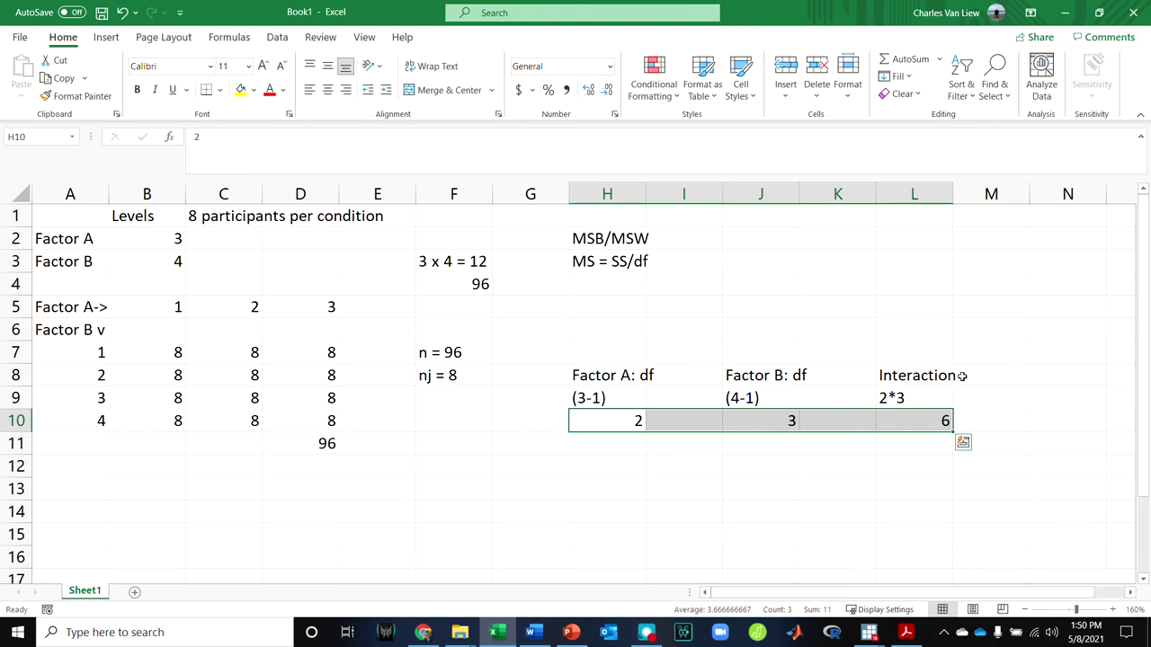
# - Label G10 'numerator' and G11 'denominator', then autofit column G to fit them
pyautogui.click(547, 426)
pyautogui.write('numerator')
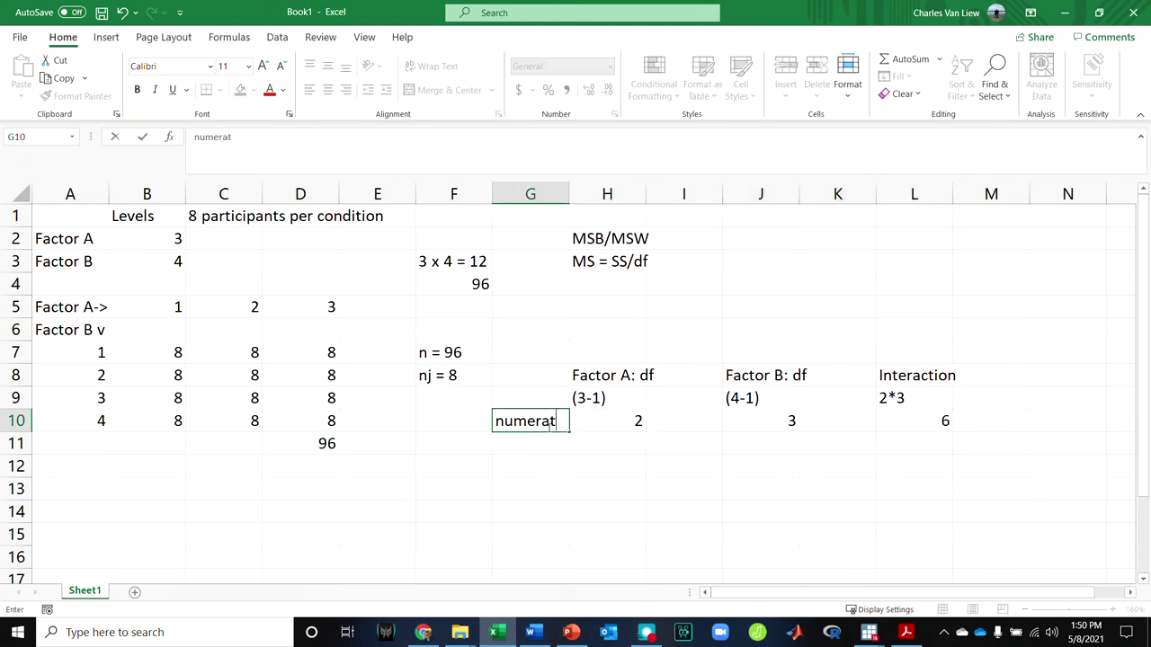
pyautogui.press('Return')
pyautogui.write('denominator')
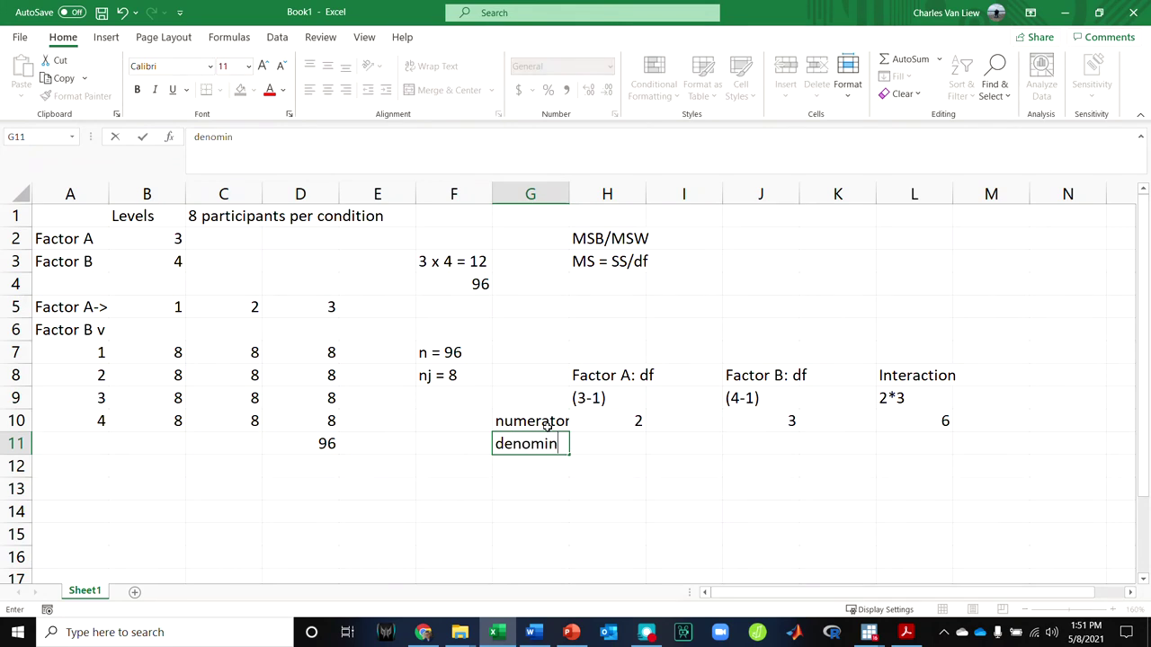
pyautogui.press('Return')
pyautogui.doubleClick(569, 195)
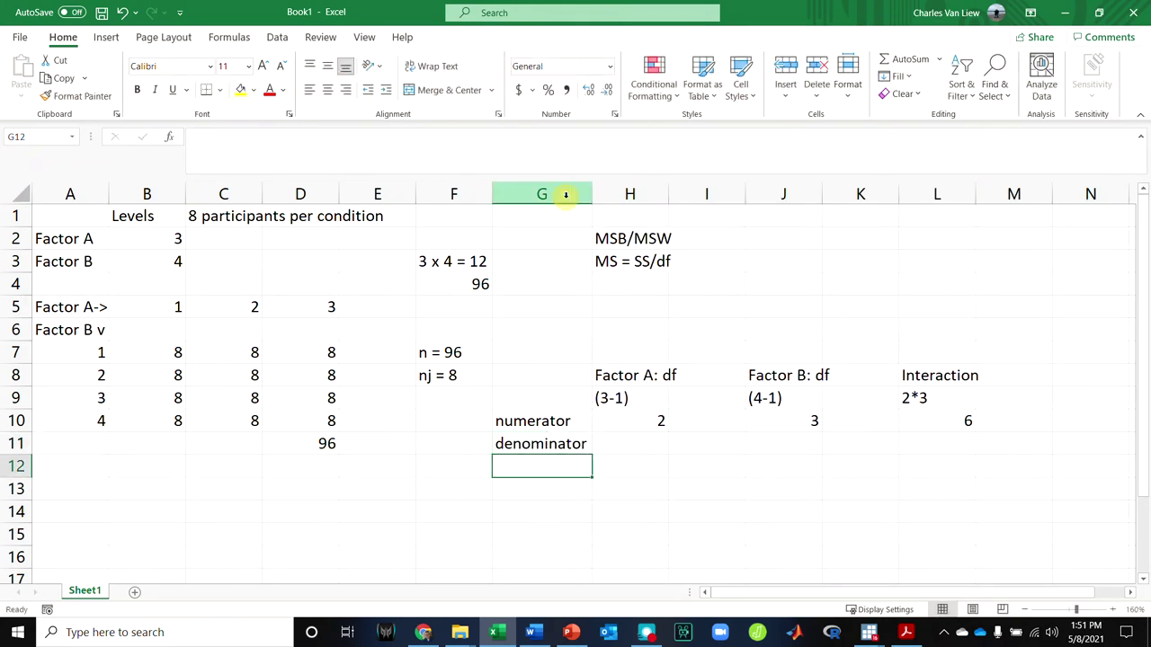
pyautogui.click(637, 446)
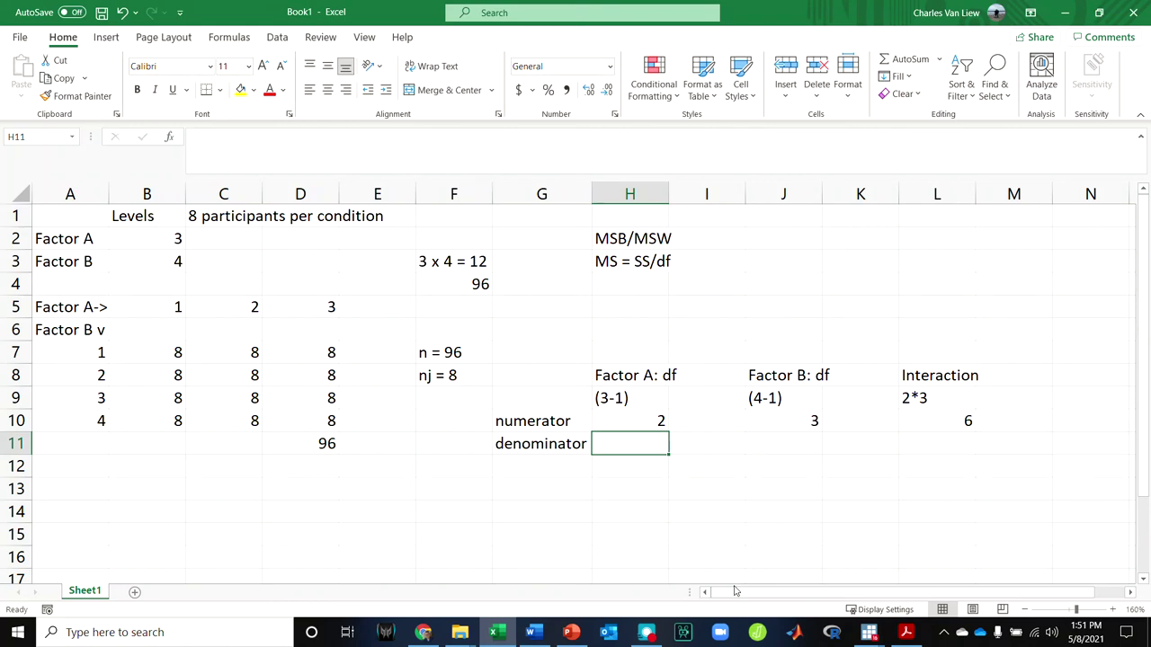
# - Write 'n-a*b' in H11 and '96-12' in H12, and put =96-12 (giving 84) in H13
pyautogui.write('n')
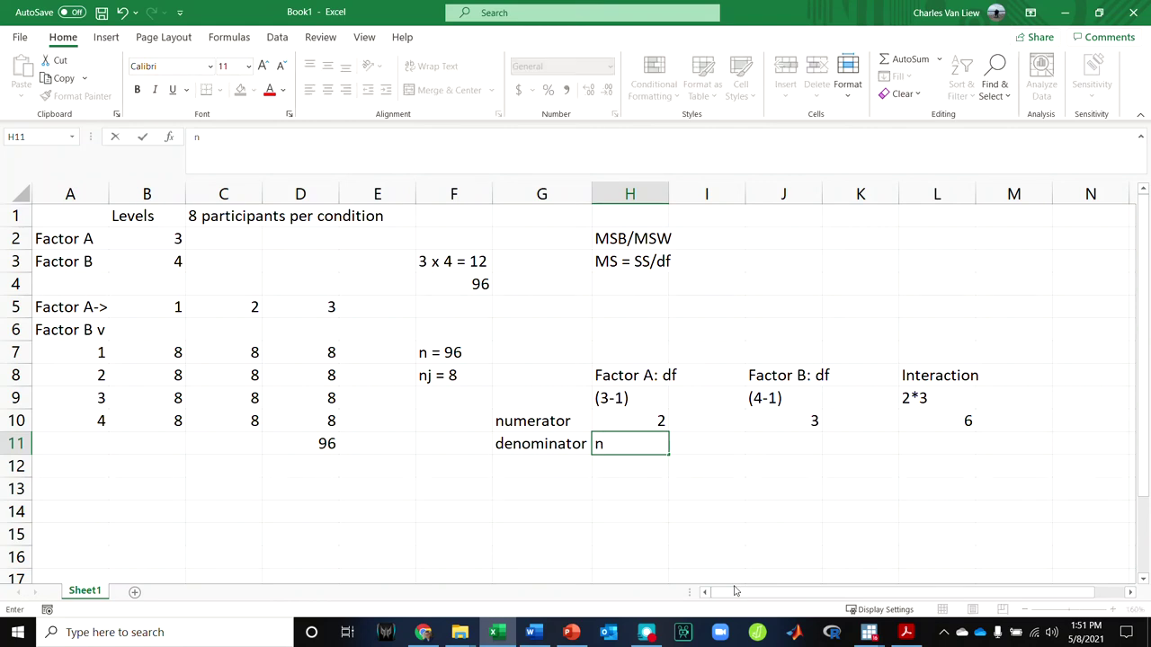
pyautogui.write('-a*b')
pyautogui.press('Return')
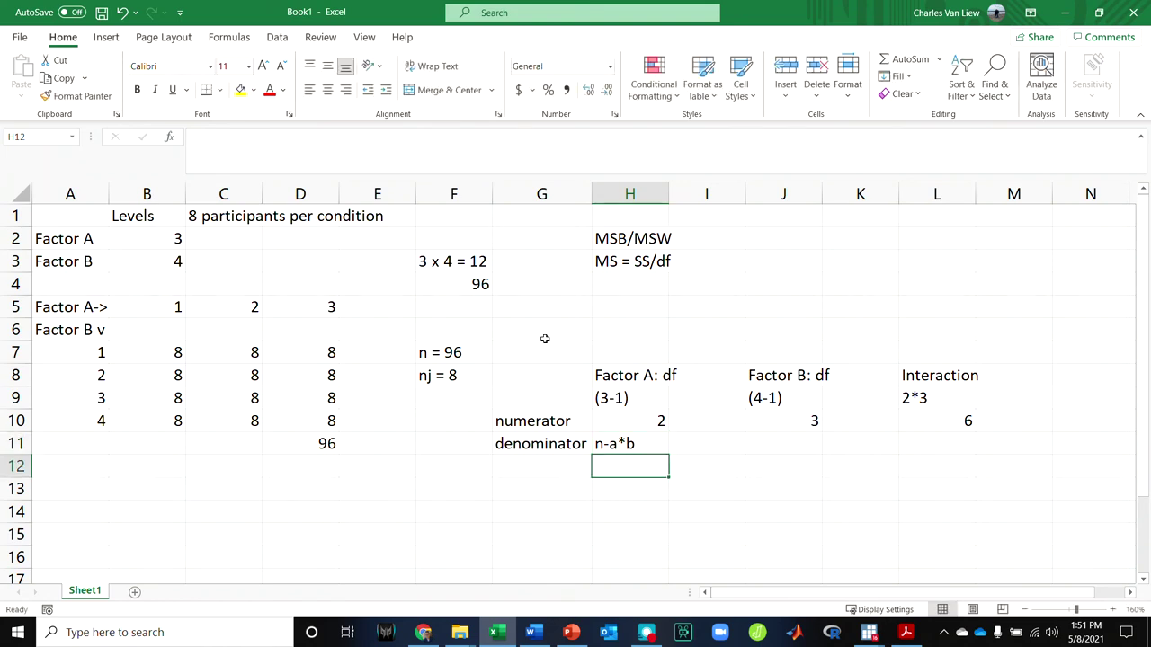
pyautogui.write('96-12')
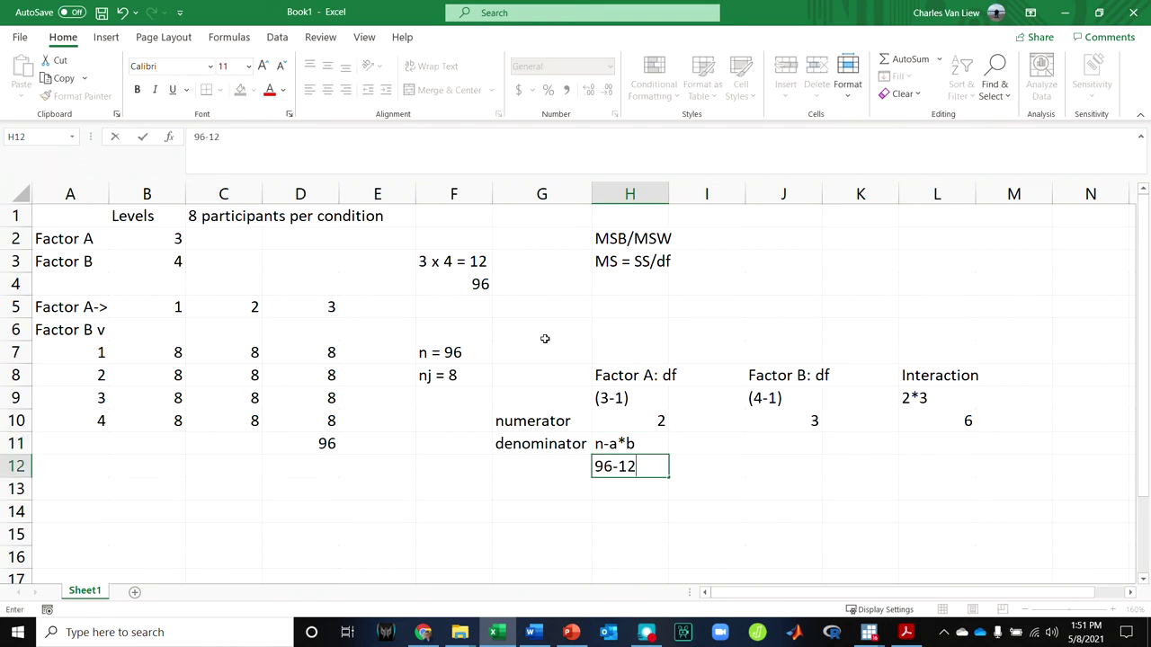
pyautogui.press('Return')
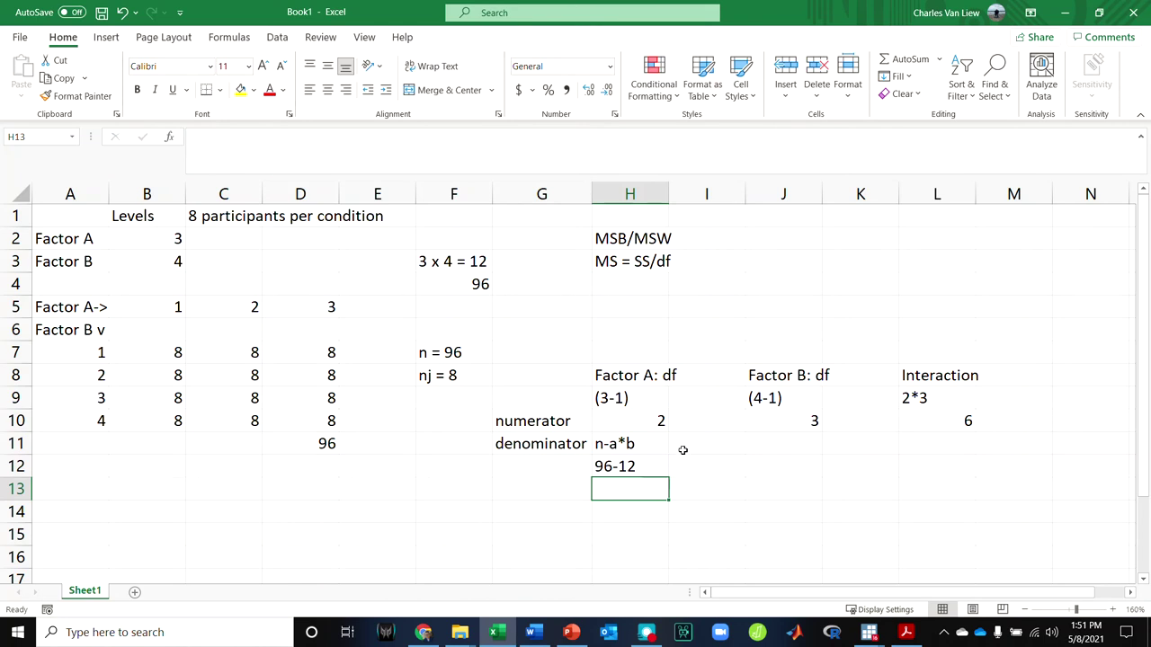
pyautogui.write('=96-12')
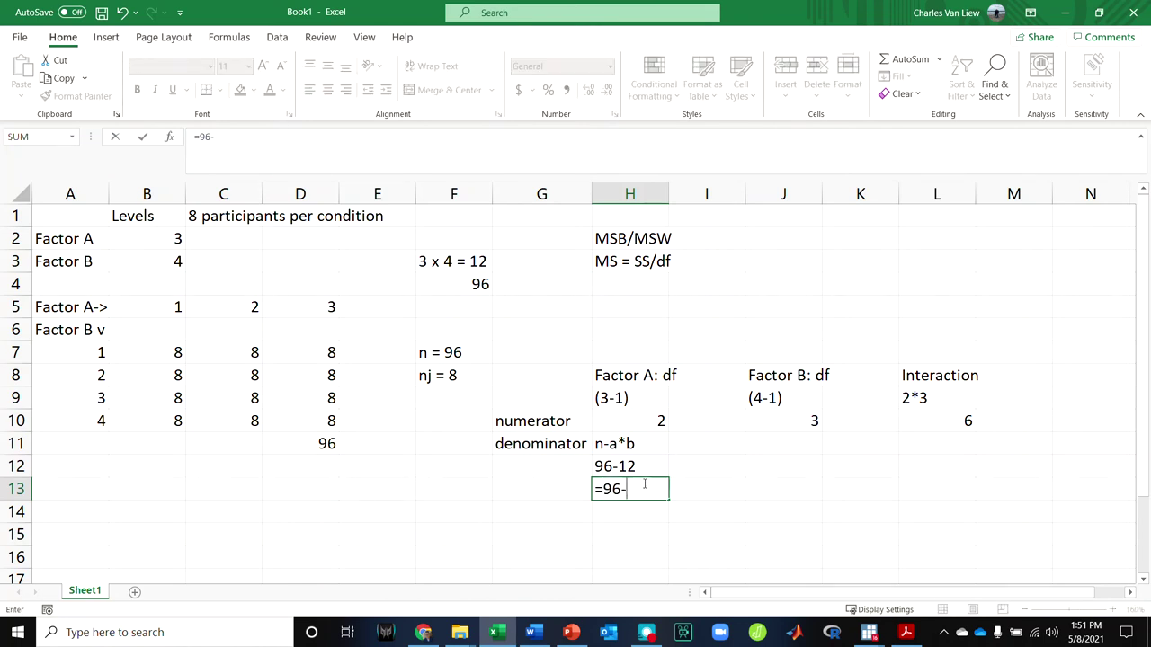
pyautogui.press('Return')
pyautogui.click(644, 486)
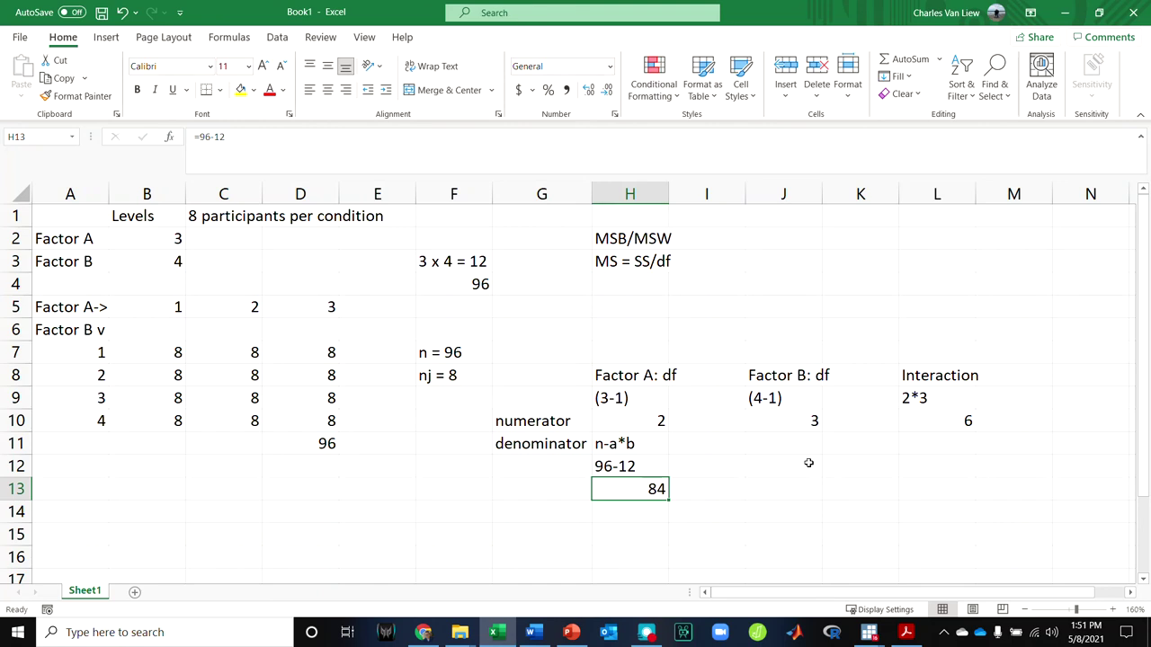
pyautogui.click(647, 417)
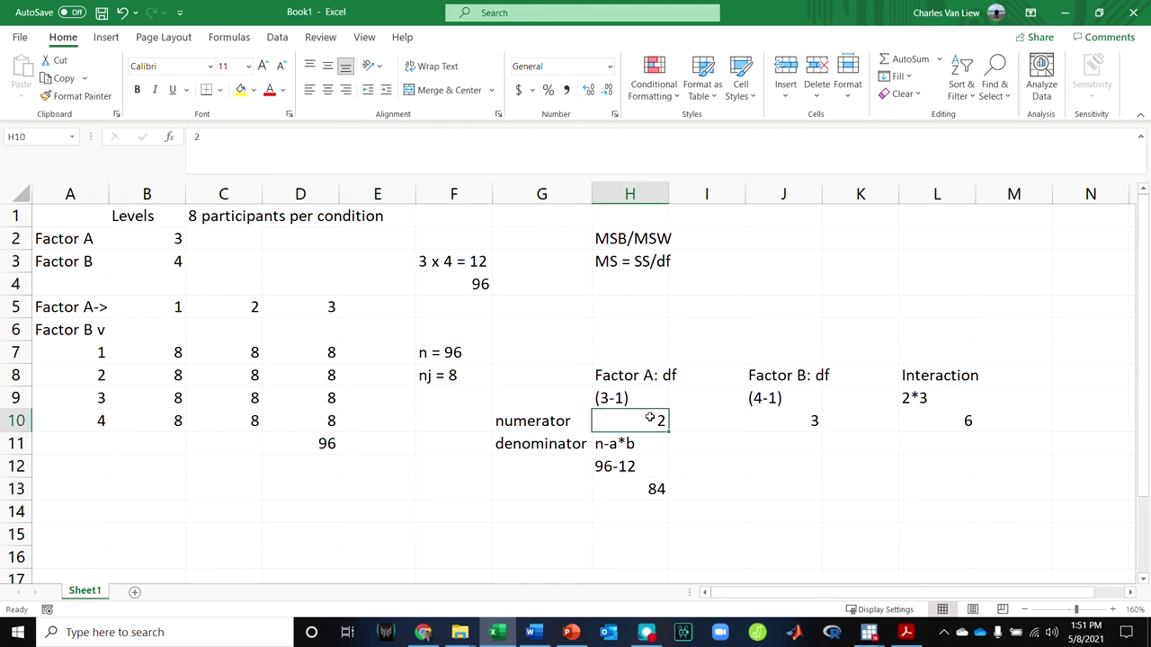
pyautogui.click(796, 421)
pyautogui.click(935, 417)
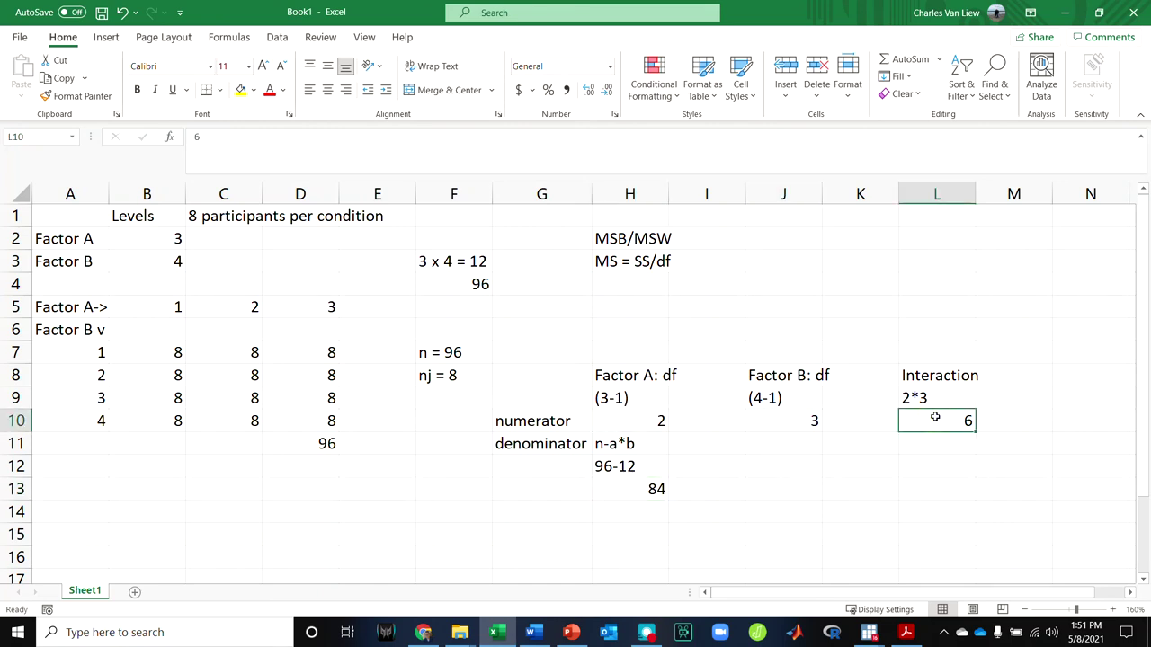